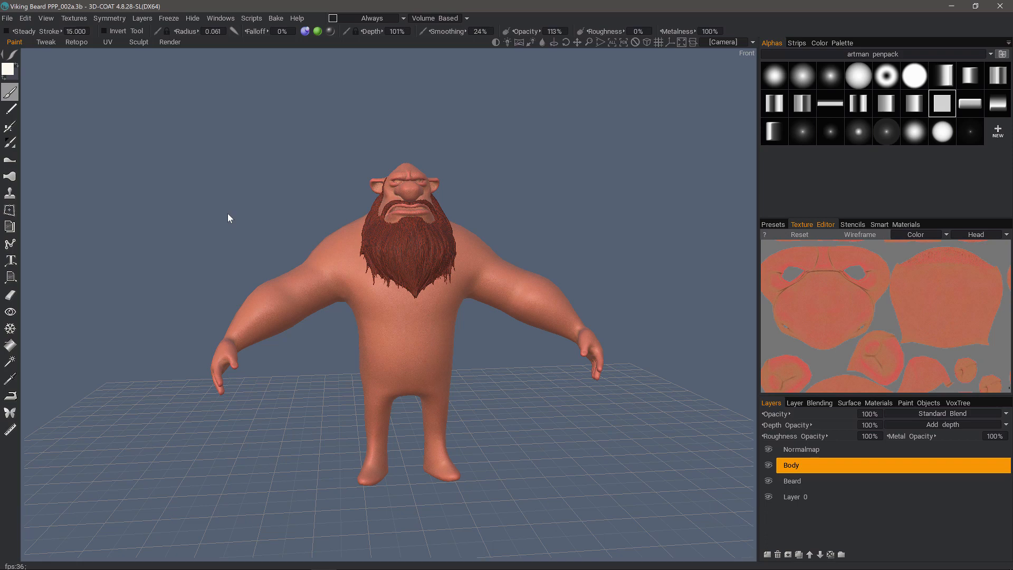
Step: Look at the Sculpt room's volume list and return to the Paint room
left_click_drag(205, 117, 171, 86)
left_click(139, 42)
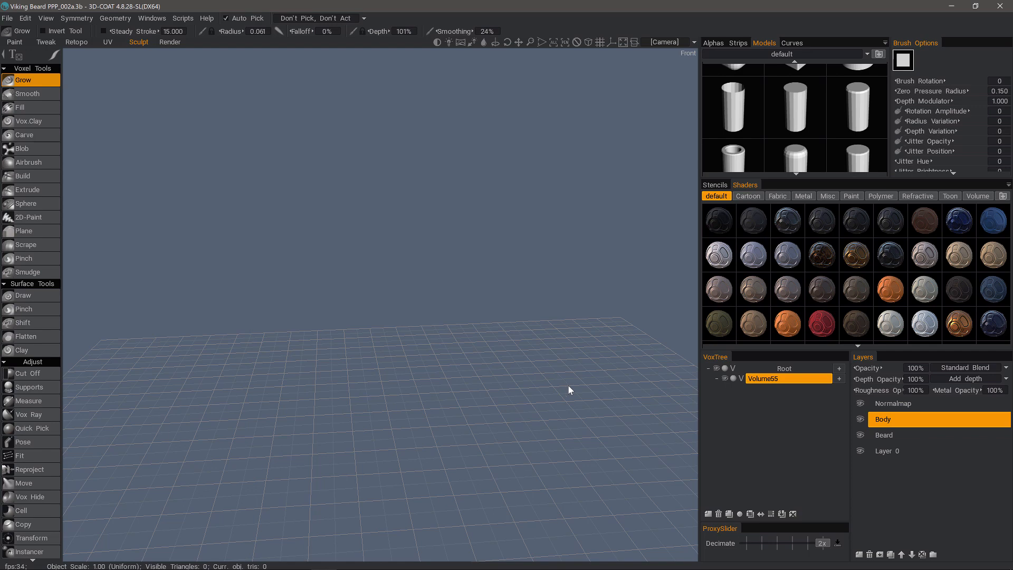
left_click(15, 42)
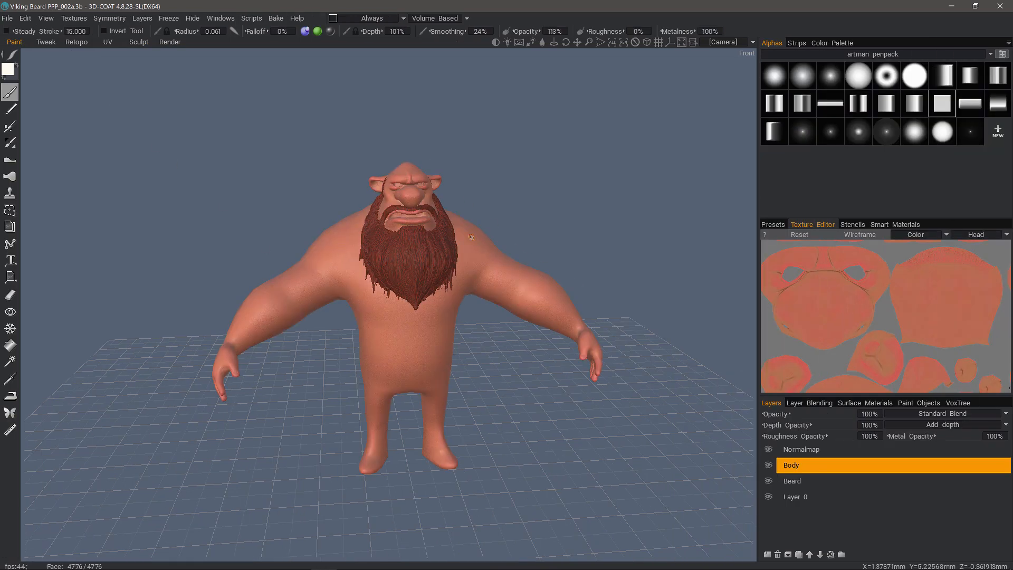
Step: Display the wireframe over the character model in the Paint room
left_click_drag(369, 263, 387, 267, "alt")
scroll(387, 267, "up", 2)
key("w")
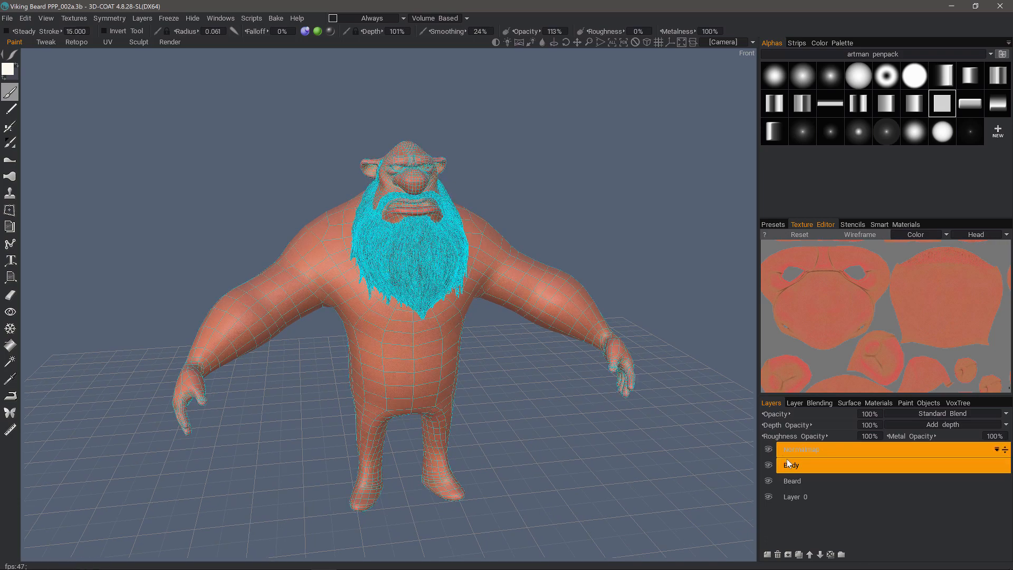
left_click(305, 31)
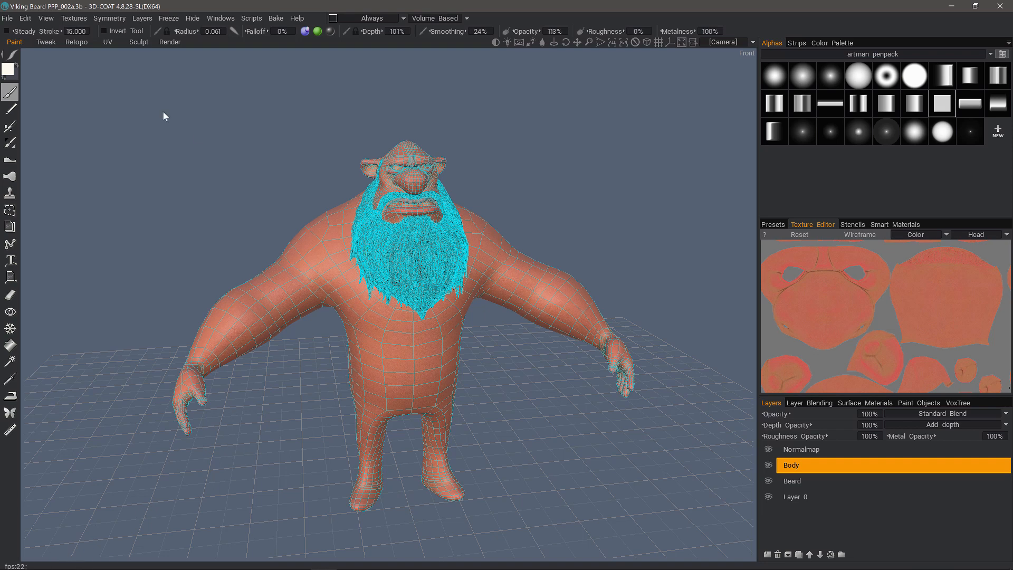
Step: Review the Select/Transform options in the Tweak room and return to the Paint room
left_click(47, 42)
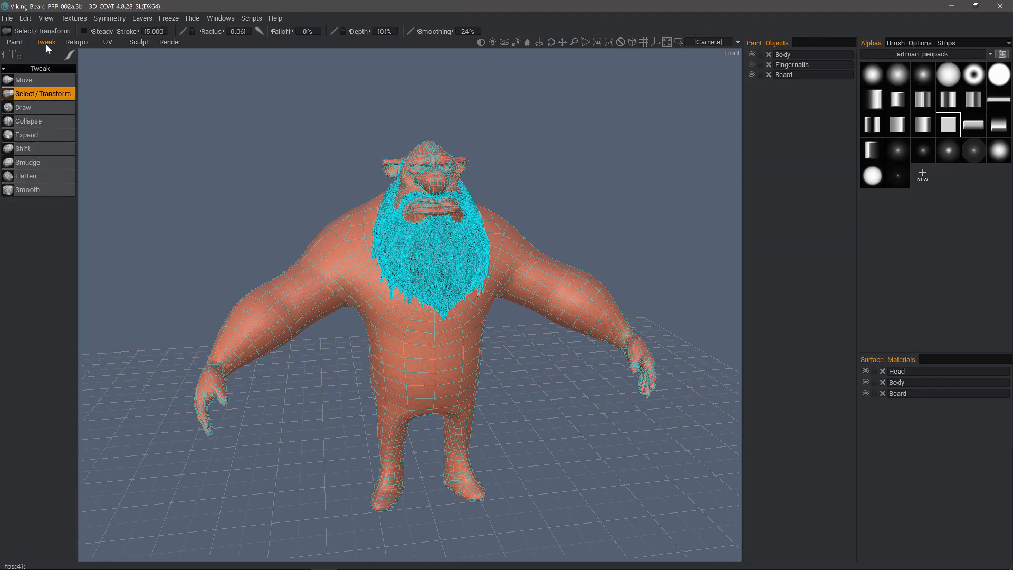
left_click(61, 93)
left_click(122, 83)
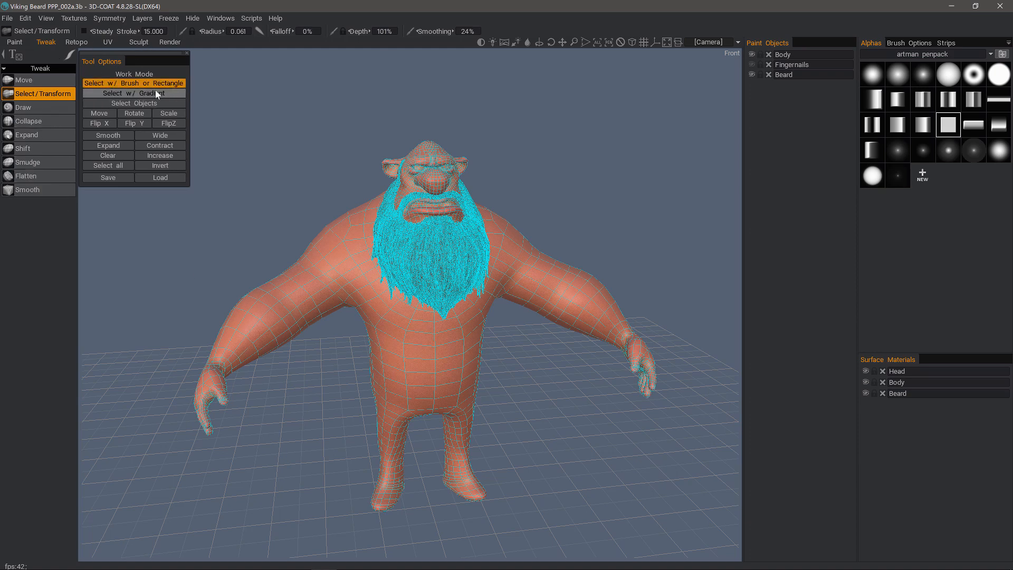
left_click(16, 42)
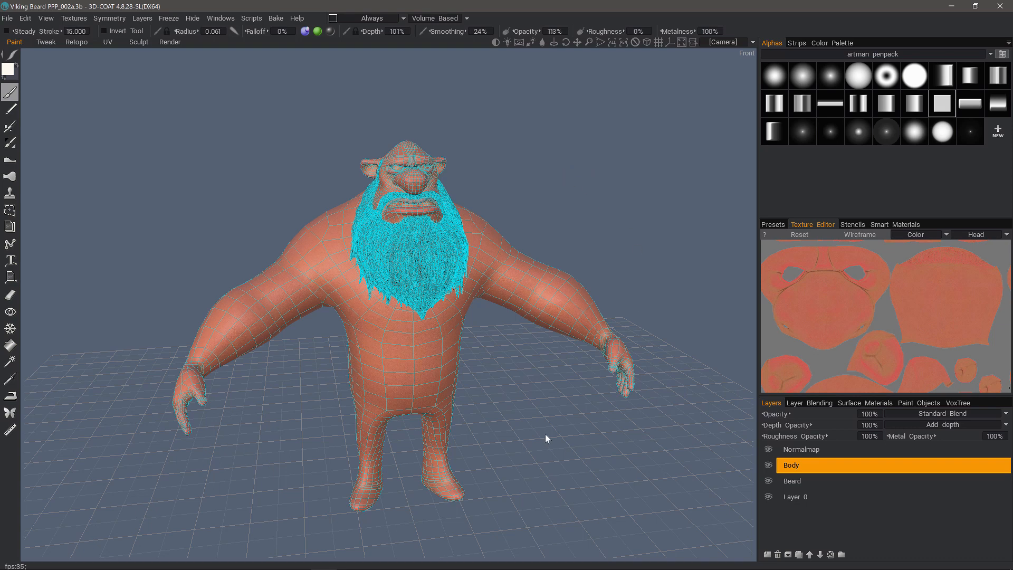
left_click_drag(271, 100, 231, 113)
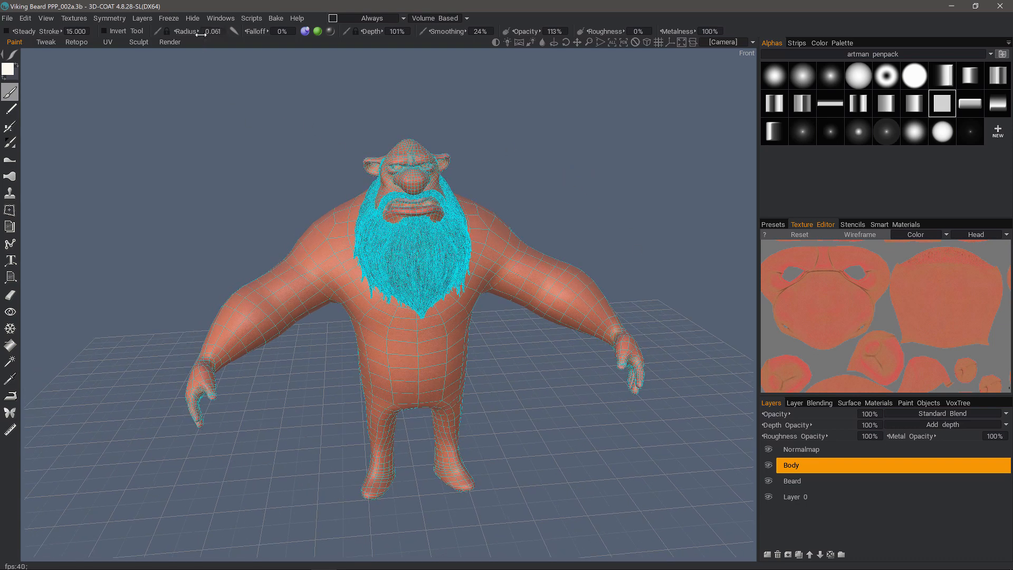
Step: Convert the paint mesh into a subdivided sculpt mesh and leave the import tool by switching to Grow
left_click(275, 19)
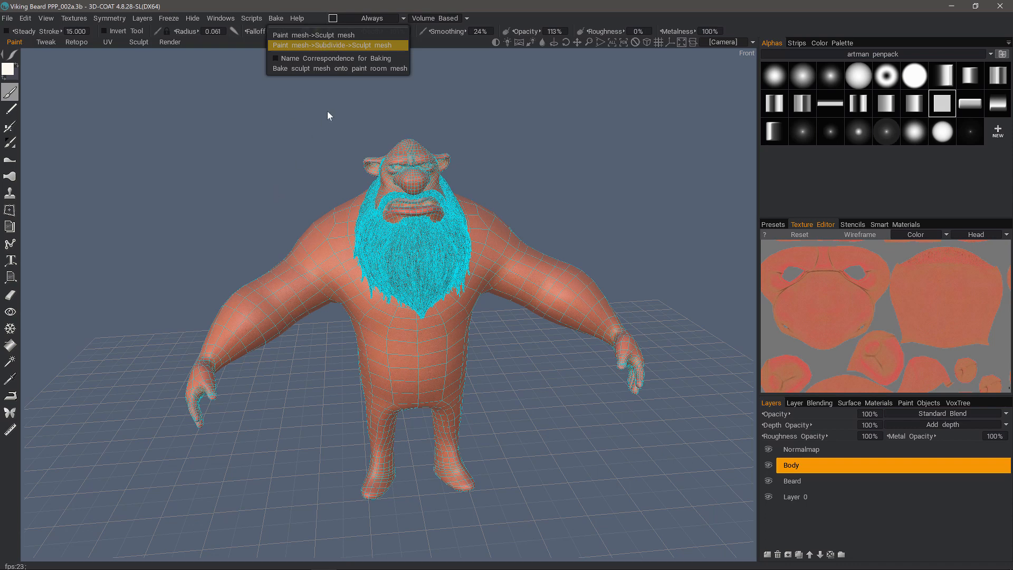
left_click(346, 36)
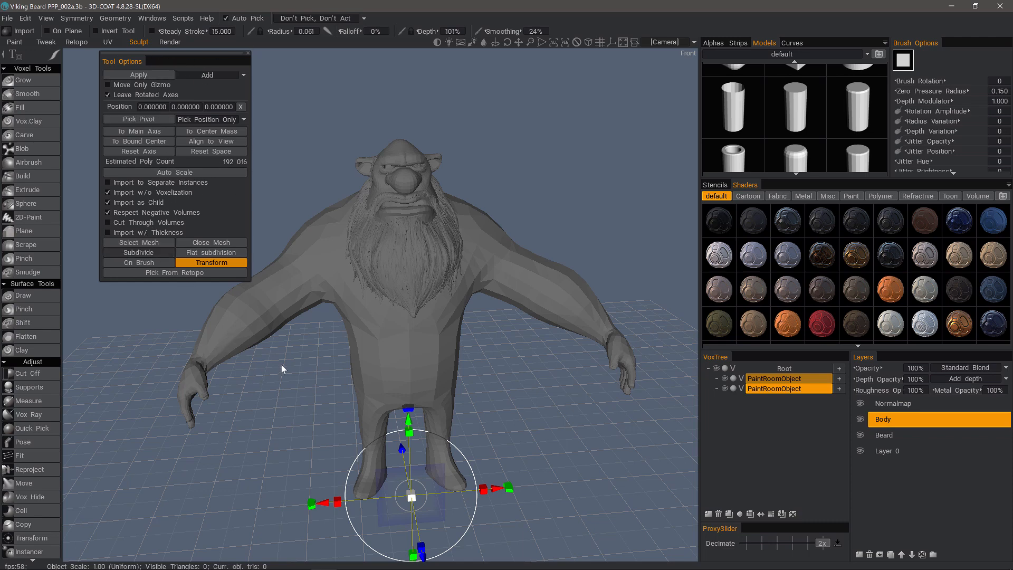
left_click(776, 390)
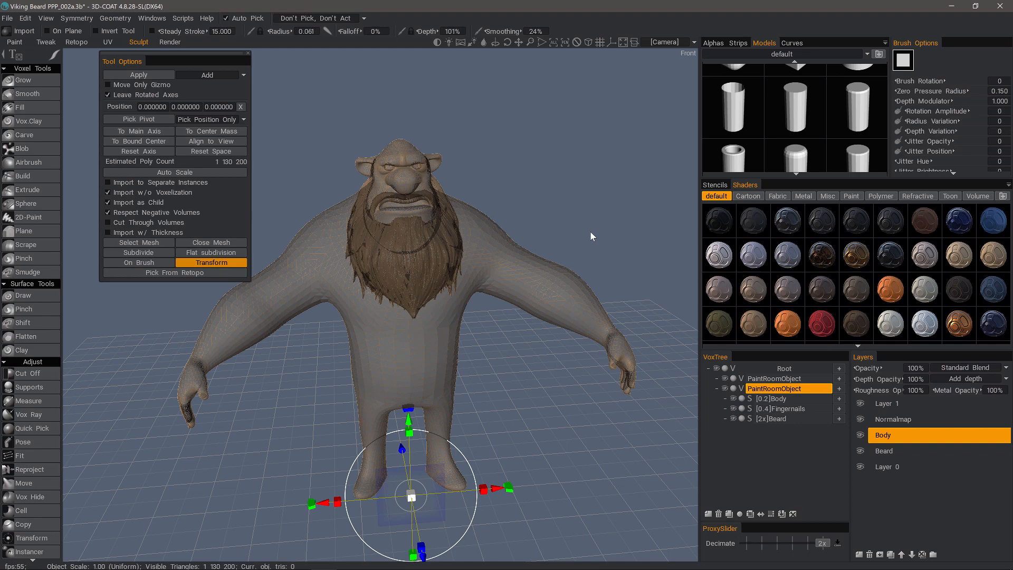
left_click(23, 80)
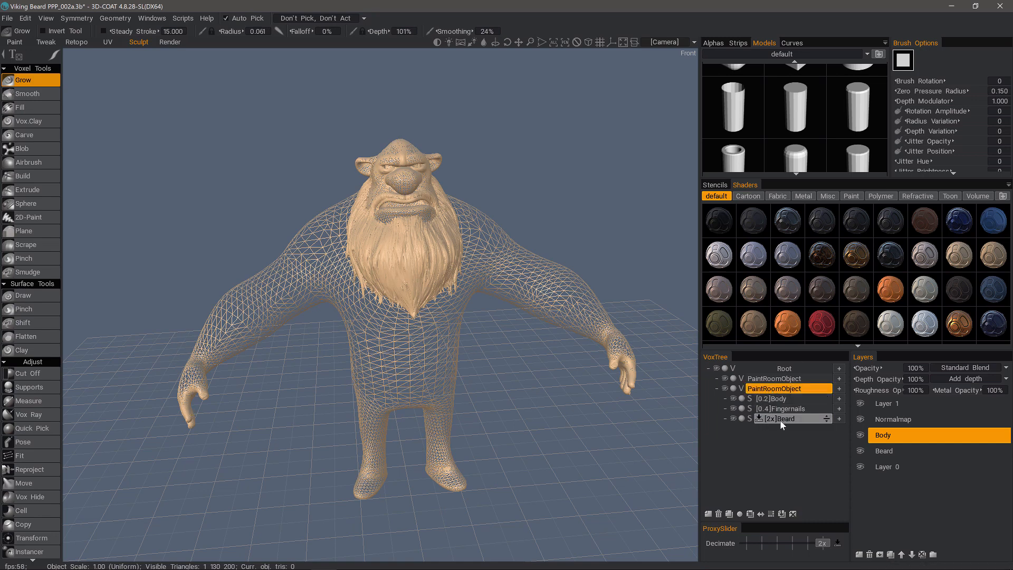
Step: Delete the Beard and Fingernails volumes from the sculpt tree
left_click(719, 513)
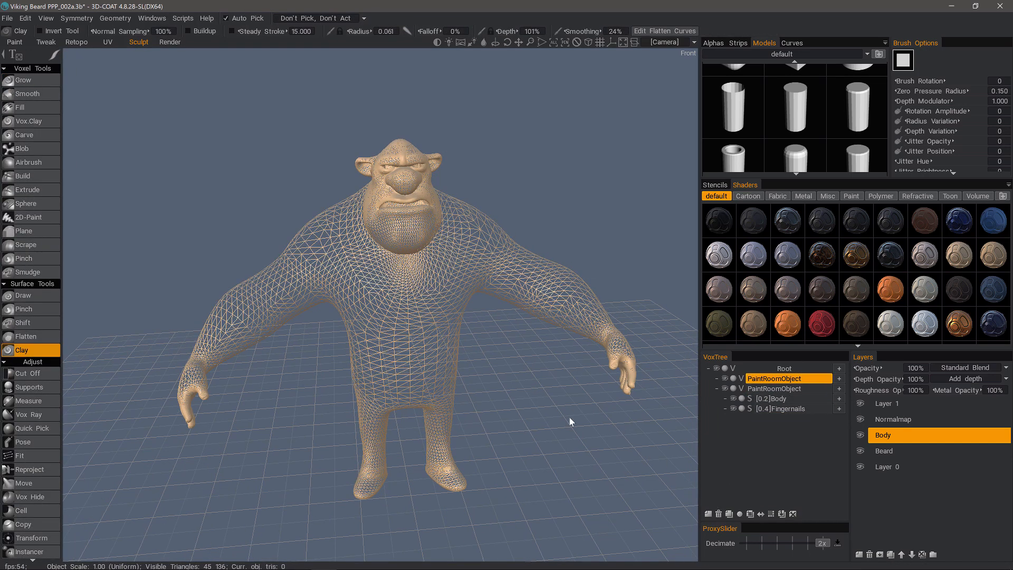
left_click(794, 409)
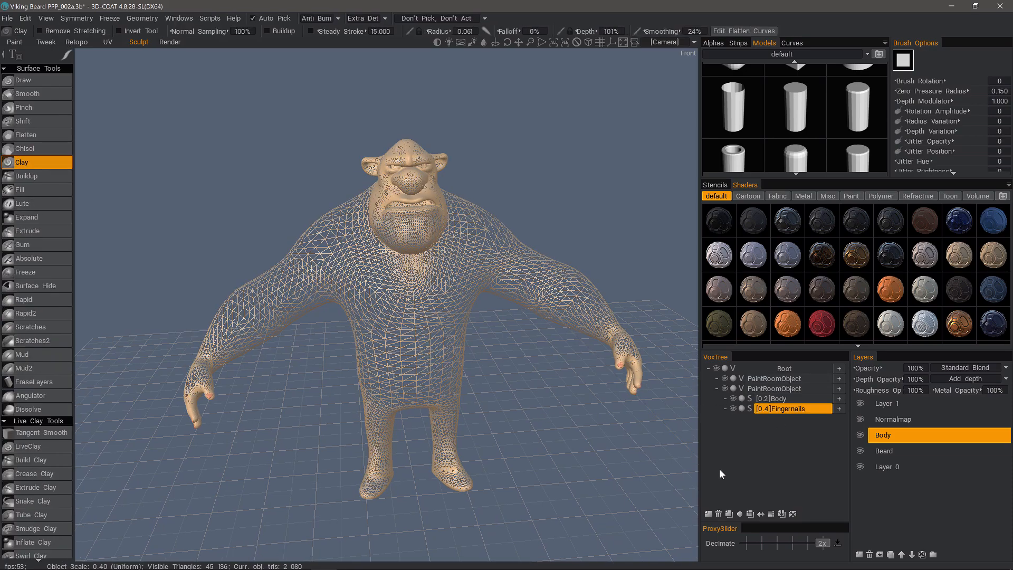
left_click(718, 513)
left_click_drag(607, 366, 626, 395, "alt")
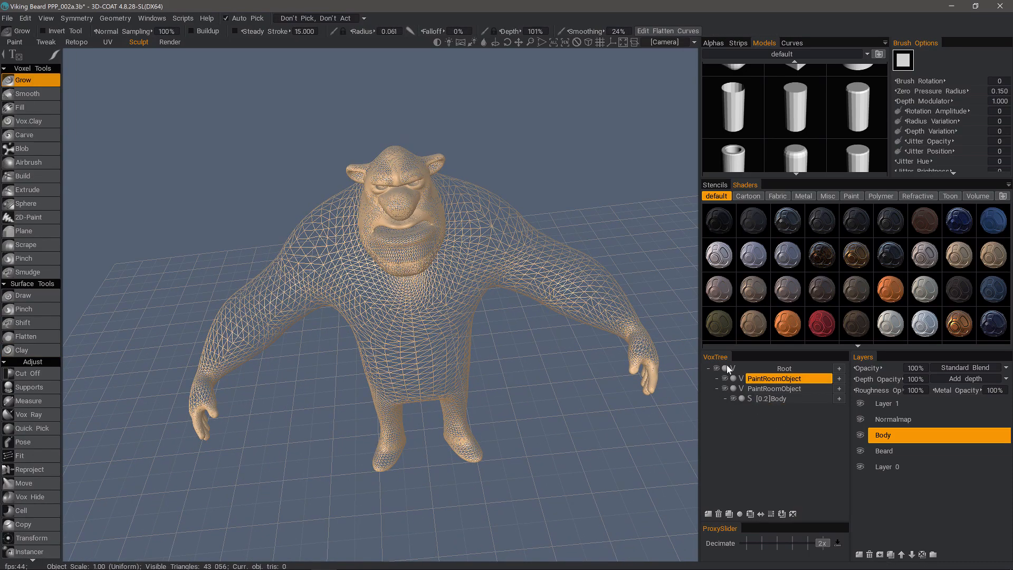
Step: Increase the resolution of the Body volume twice and turn off the wireframe display
left_click(772, 398)
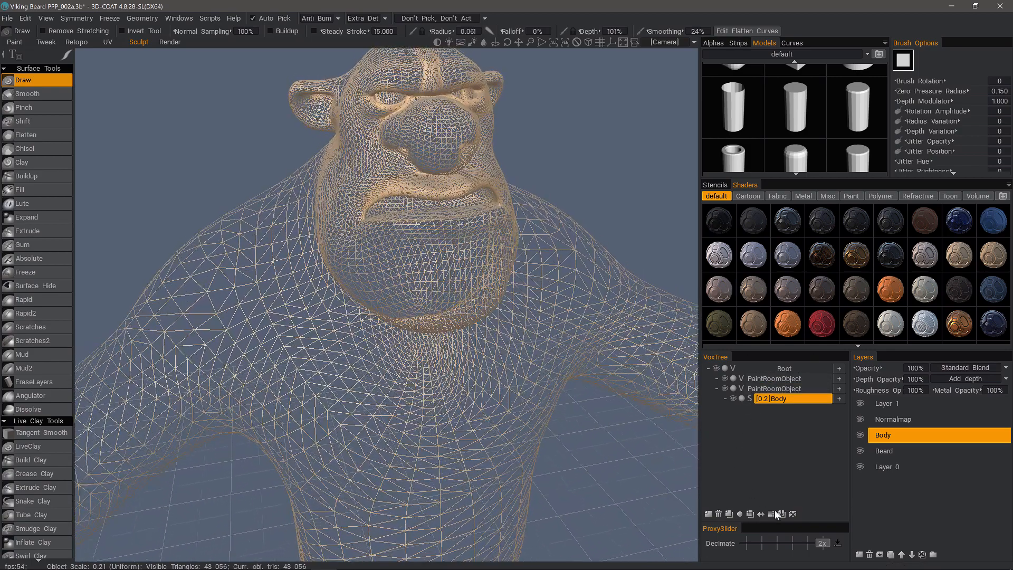
left_click(771, 514)
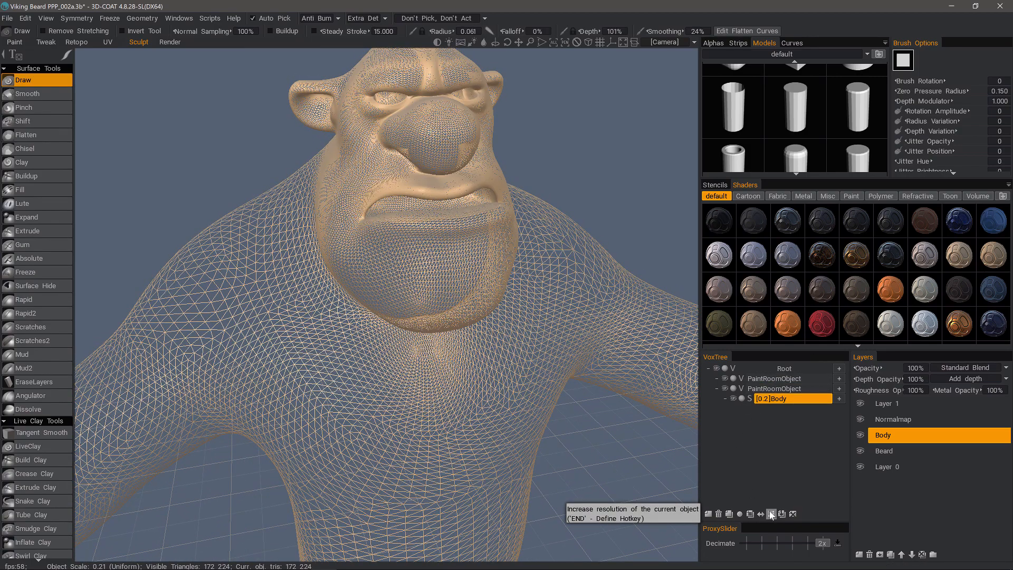
left_click(772, 514)
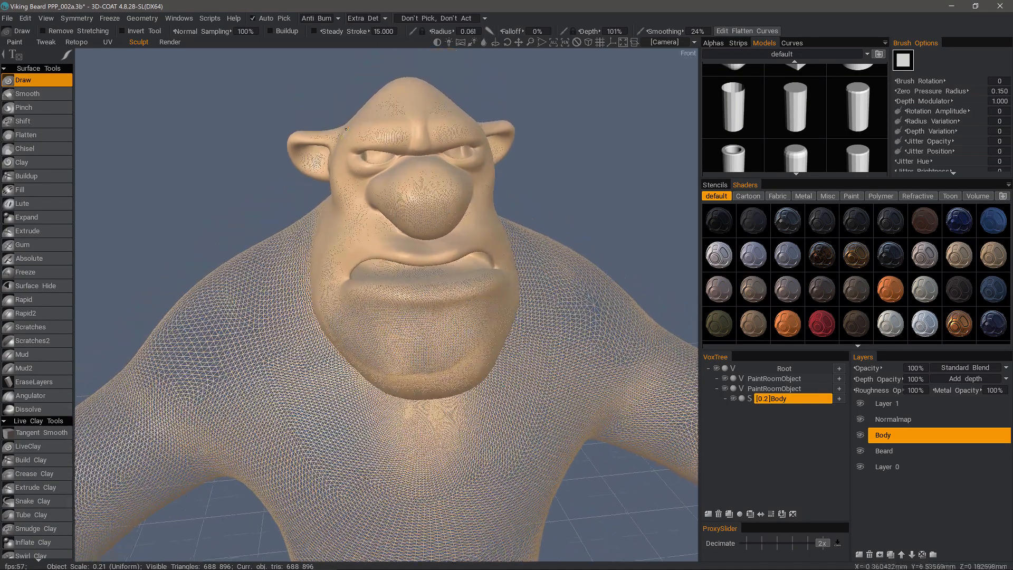
scroll(274, 202, "up", 2)
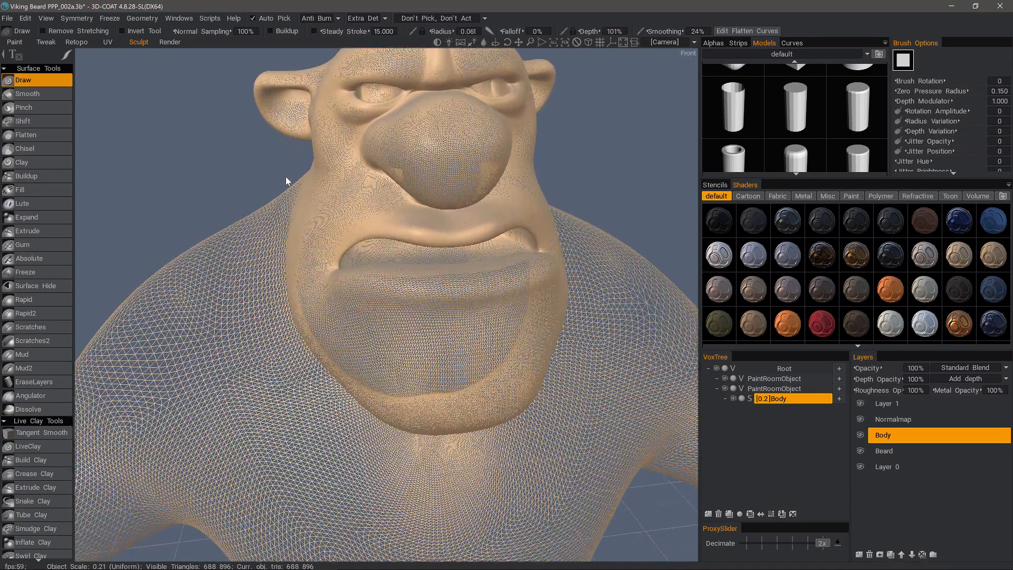
key("w")
Step: Lengthen the list of brush presets and choose the Gum1 preset
middle_click_drag(645, 287, 647, 335)
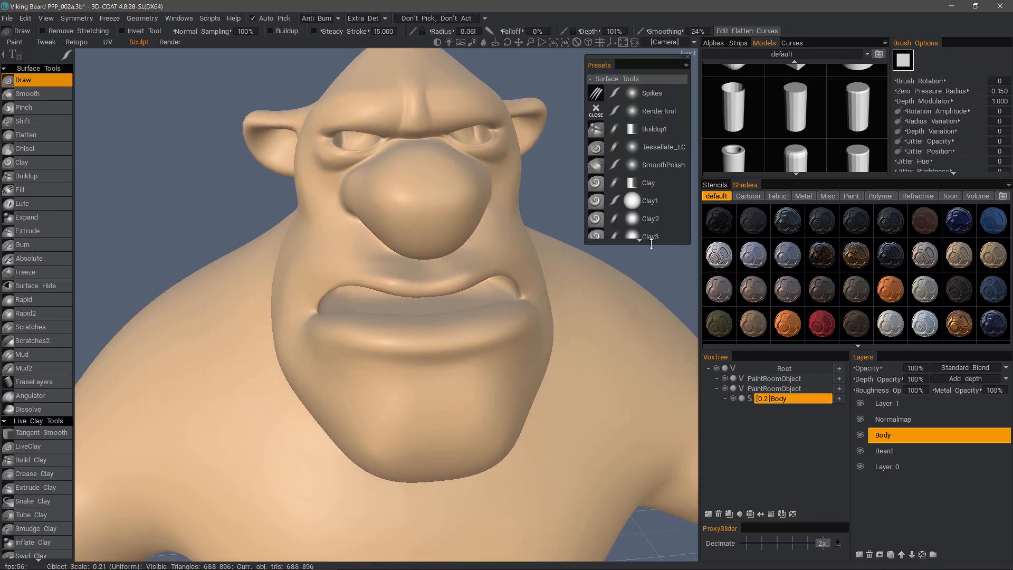
left_click_drag(651, 245, 631, 546)
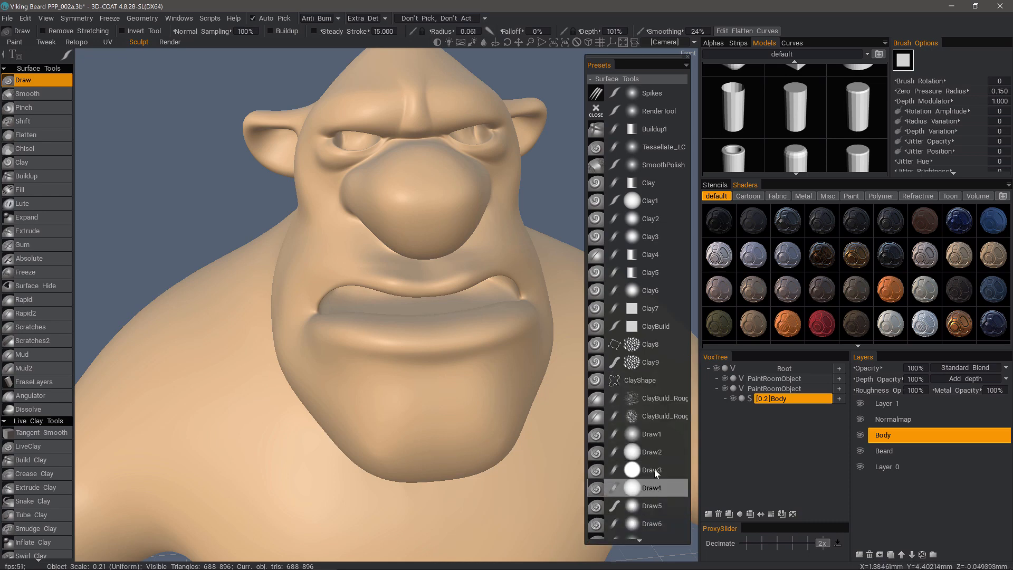
scroll(655, 469, "down", 5)
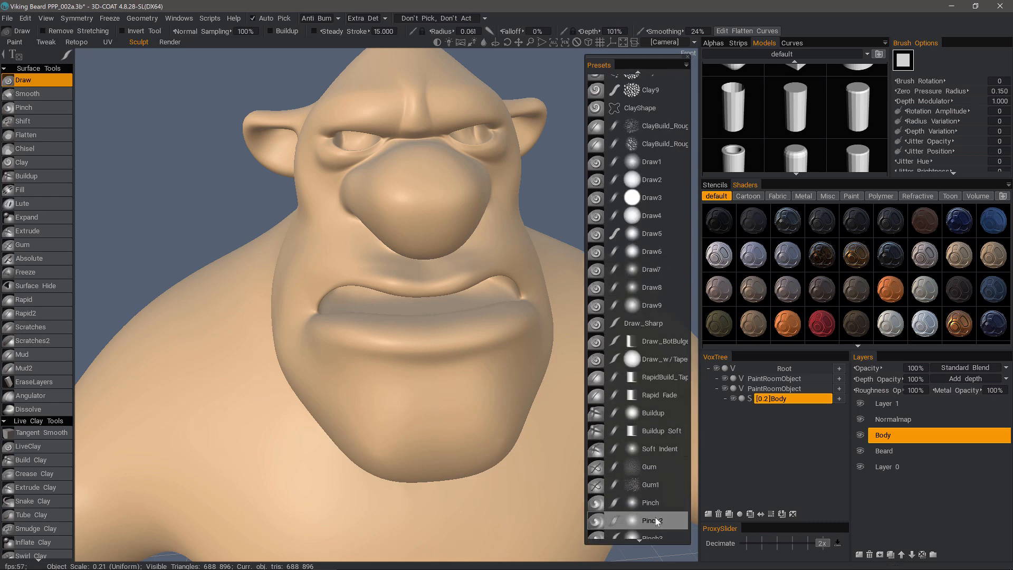
left_click(649, 486)
Step: Try the Gum1 brush around the upper lip and reduce its radius to 0.073
left_click_drag(454, 248, 365, 260)
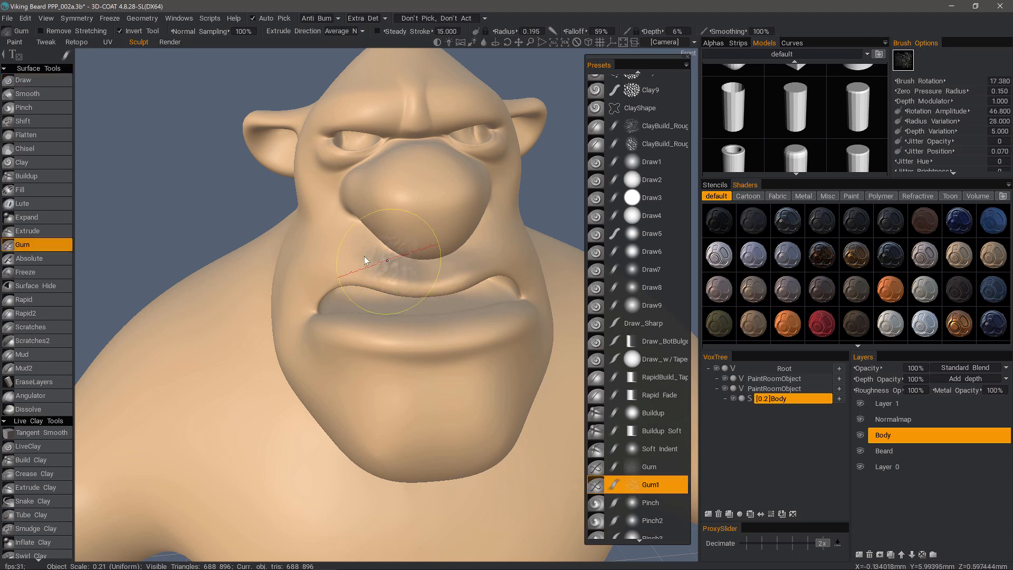
right_click_drag(364, 260, 350, 253)
mouse_move(322, 244)
left_mouse_down("alt")
mouse_move(355, 247)
mouse_move(343, 215)
left_mouse_up("alt")
mouse_move(343, 215)
right_mouse_down("alt")
mouse_move(294, 244)
mouse_move(264, 217)
right_mouse_up("alt")
mouse_move(264, 217)
left_mouse_down("alt")
mouse_move(285, 227)
mouse_move(244, 283)
left_mouse_up("alt")
left_click_drag(156, 290, 158, 300)
right_click_drag(158, 300, 288, 311, "alt")
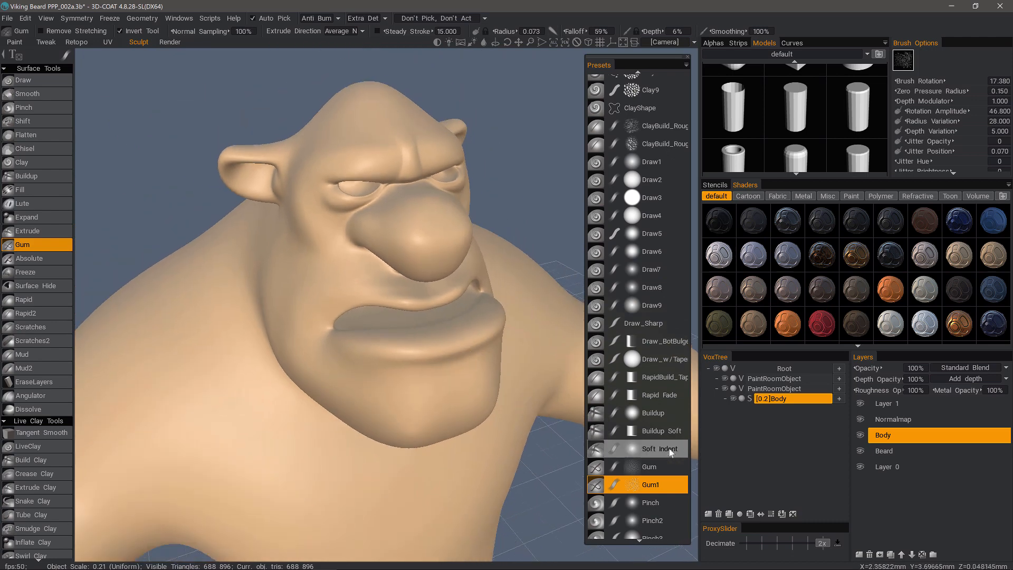
Step: Choose the skin1 preset and brush skin texture onto the cheek beside the nose with the wireframe shown
middle_click_drag(663, 508, 660, 309)
middle_click_drag(647, 495, 653, 333)
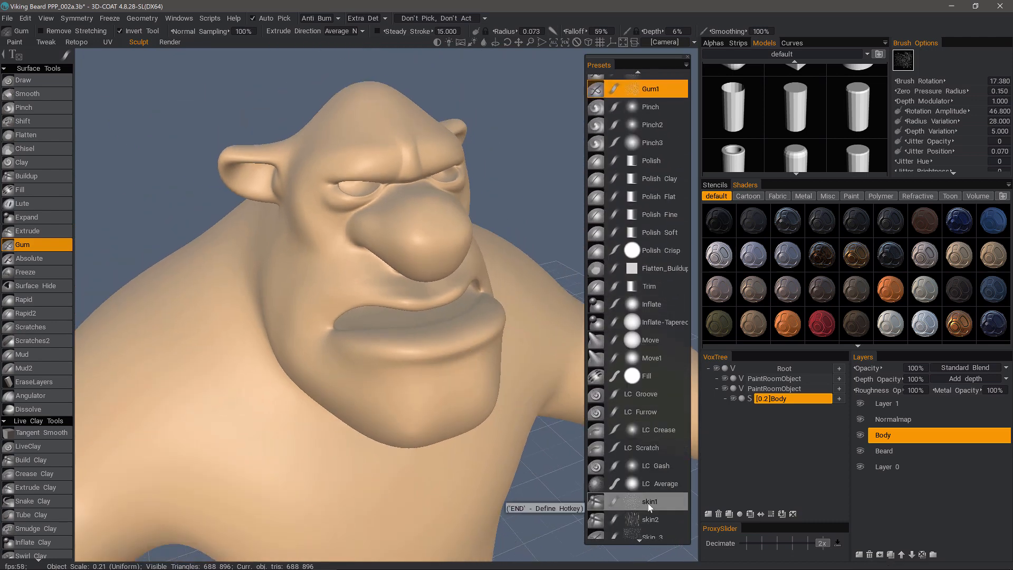
left_click(649, 505)
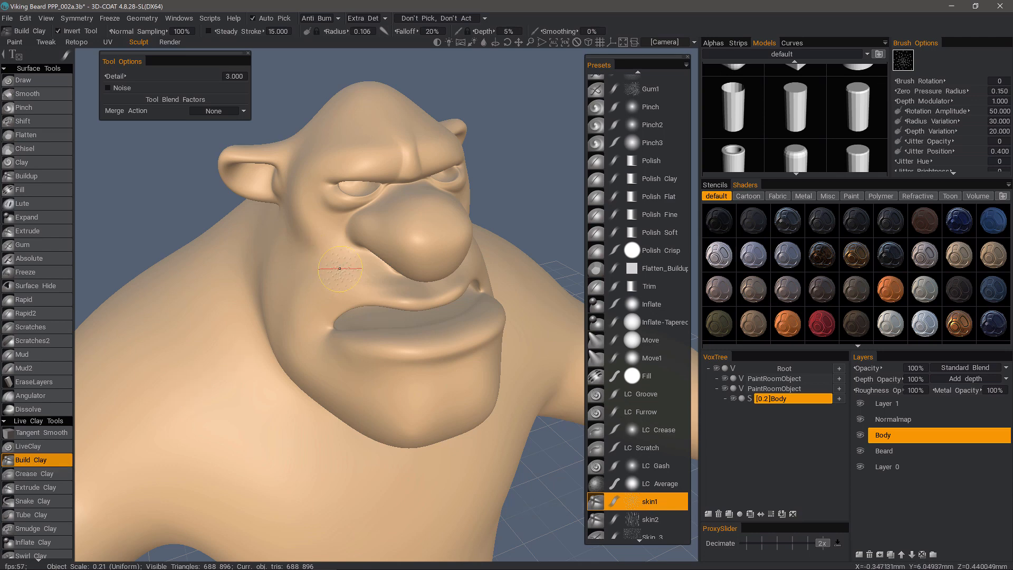
key("w")
mouse_move(310, 232)
left_mouse_down()
mouse_move(319, 350)
mouse_move(446, 364)
mouse_move(328, 382)
mouse_move(324, 232)
mouse_move(339, 267)
left_mouse_up()
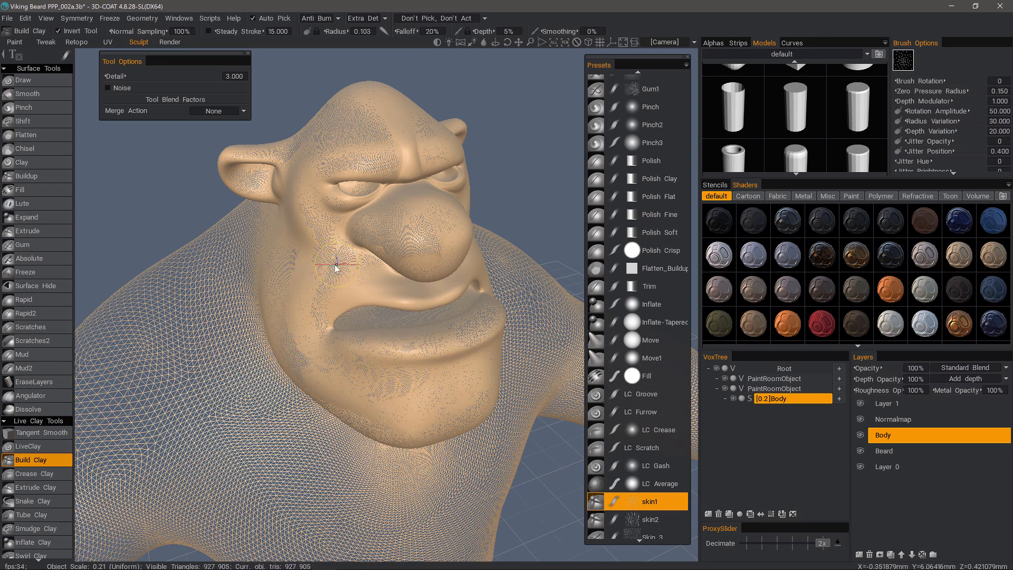
Step: Brush more skin1 detail over the face at radius 0.055 and depth 13%, with the wireframe hidden
right_click_drag(340, 267, 329, 261)
mouse_move(329, 261)
left_mouse_down()
mouse_move(364, 269)
mouse_move(318, 225)
mouse_move(331, 273)
mouse_move(429, 233)
mouse_move(379, 235)
mouse_move(432, 206)
mouse_move(430, 244)
mouse_move(447, 216)
mouse_move(389, 331)
mouse_move(429, 479)
mouse_move(291, 248)
left_mouse_up()
key("w")
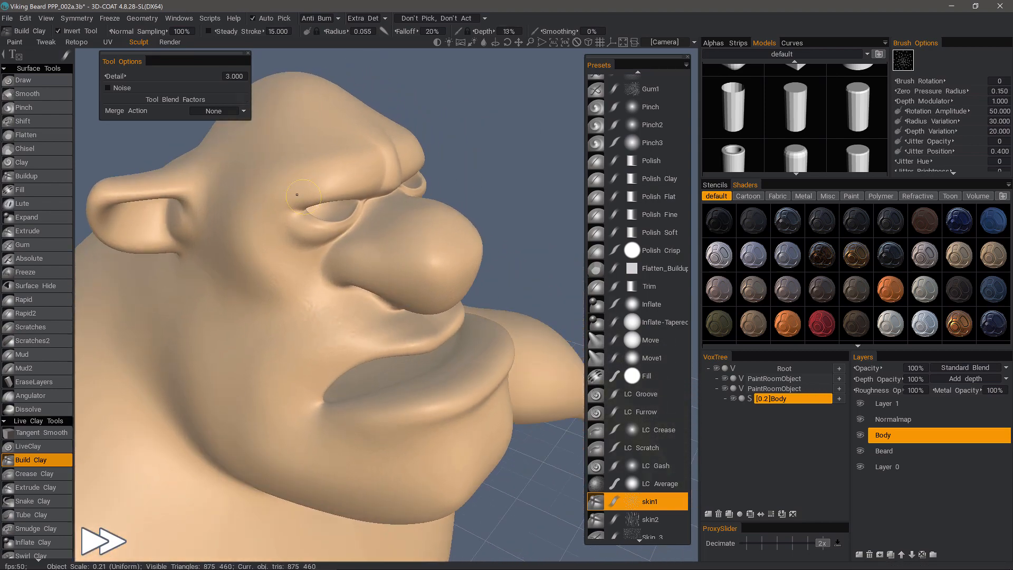
mouse_move(297, 194)
left_mouse_down()
mouse_move(350, 413)
mouse_move(433, 316)
left_mouse_up()
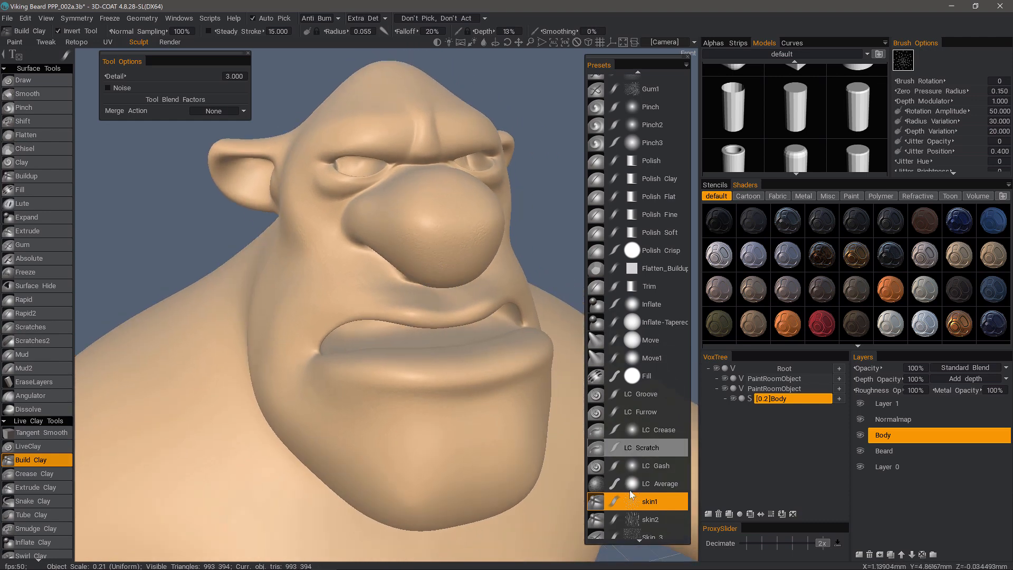
Step: Try the skin2 preset on the face and undo the last strokes
left_click(635, 518)
left_click_drag(466, 371, 422, 396, "alt")
key("ctrl+z")
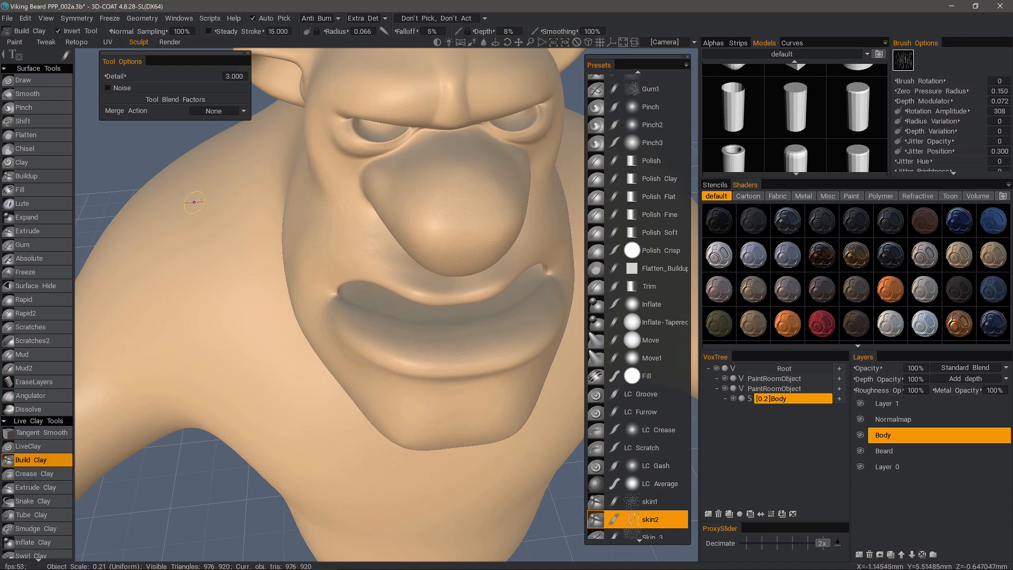
key("ctrl+z")
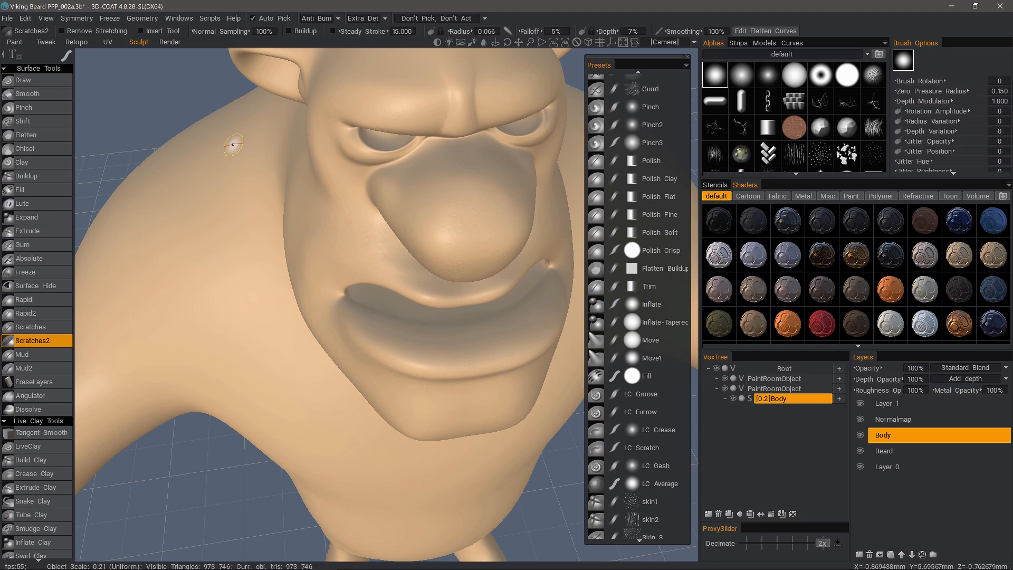
Step: Switch to the Pinch tool with the small soft-dot alpha, radius 0.042 and depth 63%, for the lips
left_click(42, 111)
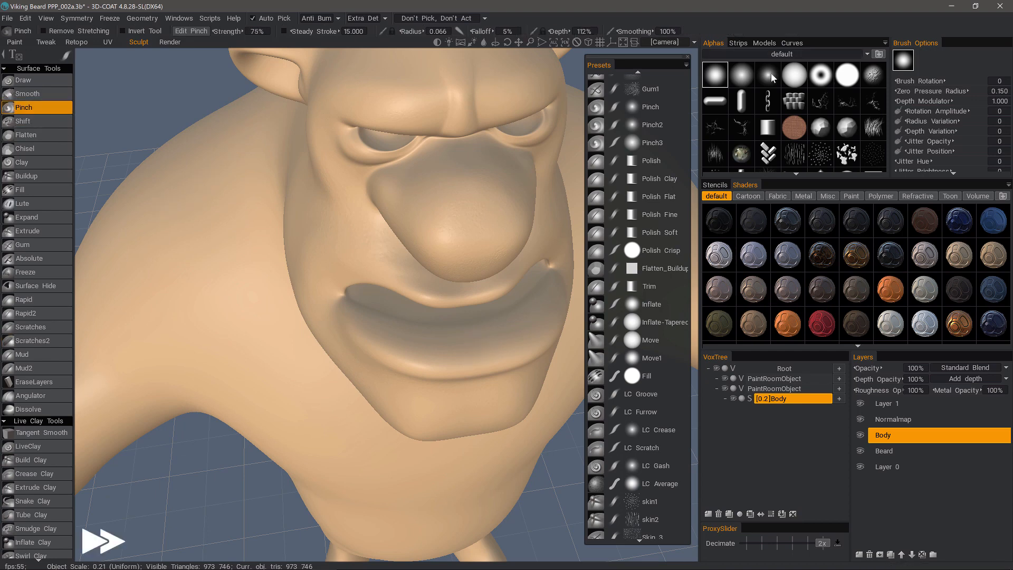
left_click_drag(463, 329, 420, 320, "alt")
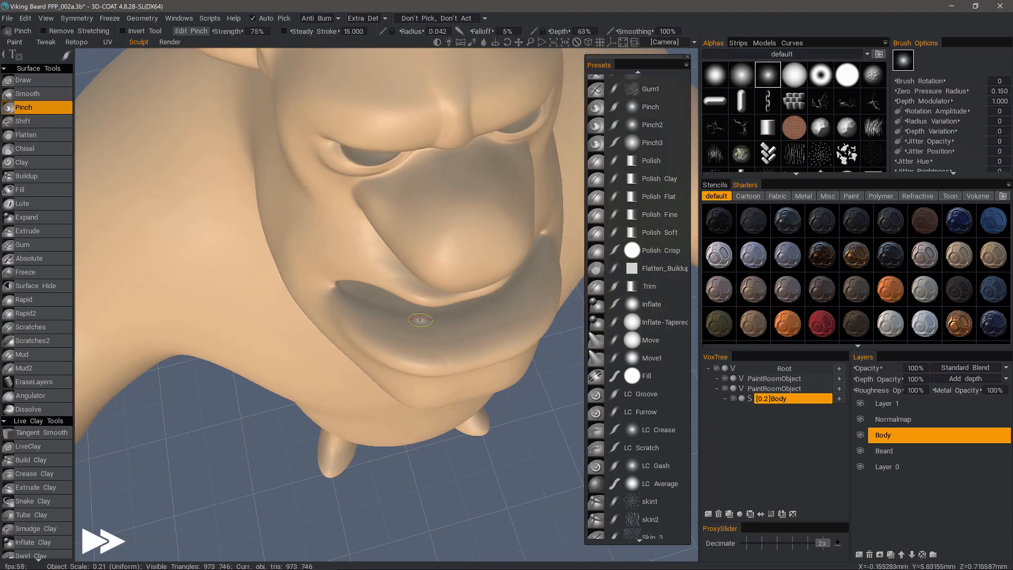
right_click_drag(400, 338, 396, 322)
left_click_drag(388, 348, 341, 279, "alt")
Step: Carve fine wrinkles across the lower lip with Crease Clay at radius 0.030 and depth 72%
left_click(39, 475)
left_click_drag(411, 375, 425, 389, "alt")
mouse_move(402, 316)
left_mouse_down("alt")
mouse_move(436, 364)
mouse_move(431, 353)
mouse_move(390, 350)
mouse_move(422, 322)
mouse_move(385, 322)
left_mouse_up("alt")
mouse_move(475, 296)
left_mouse_down("alt")
mouse_move(454, 318)
mouse_move(404, 304)
left_mouse_up("alt")
mouse_move(499, 325)
left_mouse_down()
mouse_move(467, 361)
mouse_move(459, 355)
mouse_move(470, 343)
left_mouse_up()
mouse_move(475, 346)
left_mouse_down()
mouse_move(487, 362)
mouse_move(520, 368)
left_mouse_up()
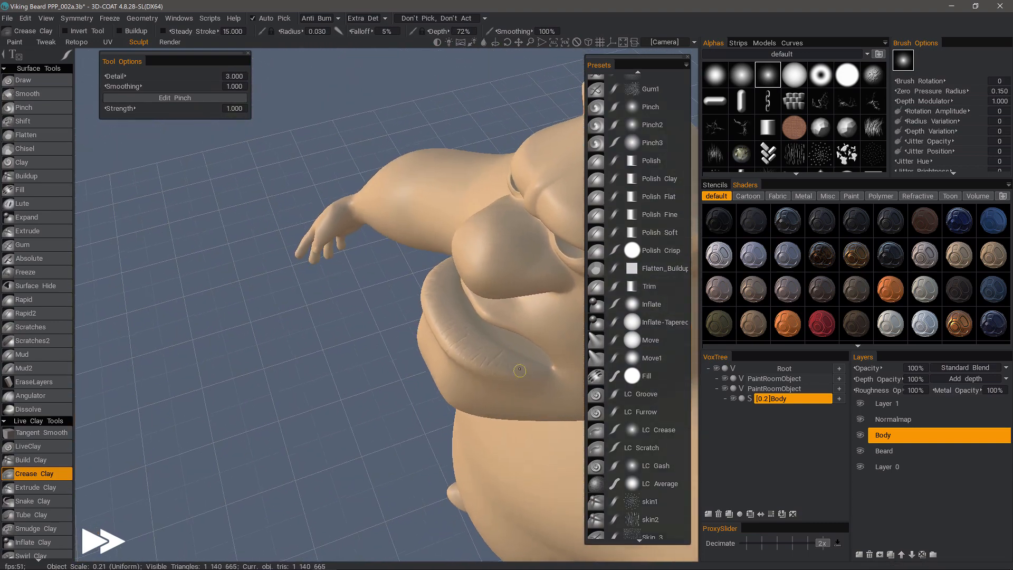
mouse_move(391, 364)
left_mouse_down("alt")
mouse_move(355, 380)
mouse_move(401, 306)
mouse_move(427, 318)
mouse_move(393, 316)
left_mouse_up("alt")
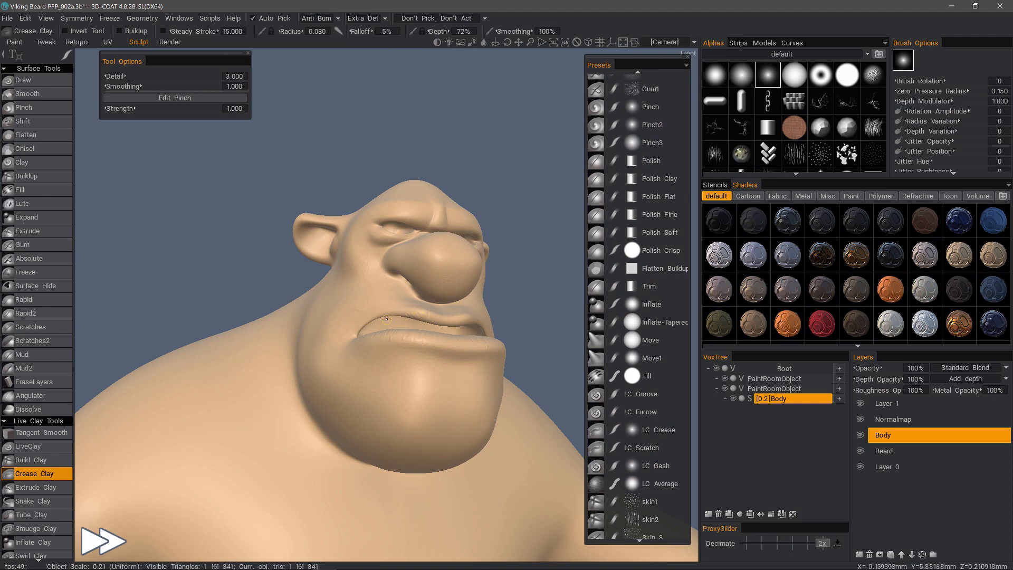
Step: Switch to the Paint room and delete the Beard object from the paint objects
left_click_drag(317, 295, 248, 346, "alt")
mouse_move(372, 255)
left_mouse_down("alt")
mouse_move(424, 287)
mouse_move(408, 298)
mouse_move(401, 327)
left_mouse_up("alt")
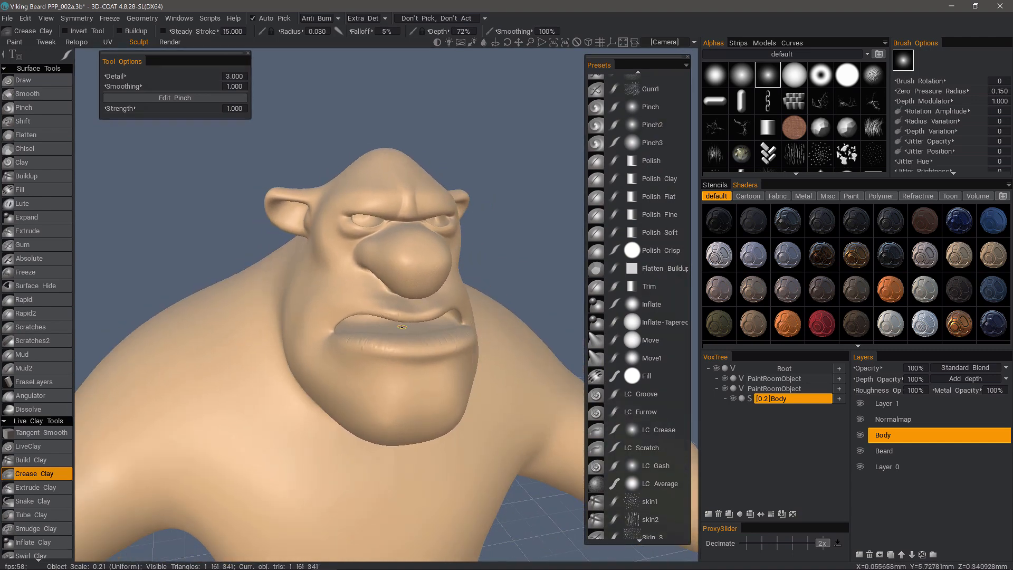
left_click_drag(335, 254, 325, 362, "alt")
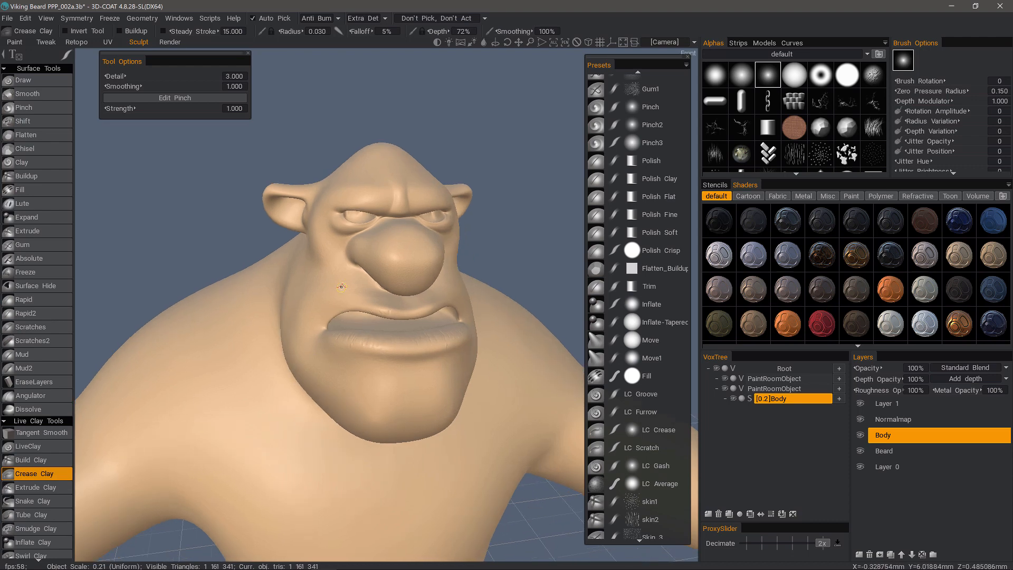
mouse_move(341, 287)
left_mouse_down("alt")
mouse_move(370, 292)
mouse_move(425, 252)
left_mouse_up("alt")
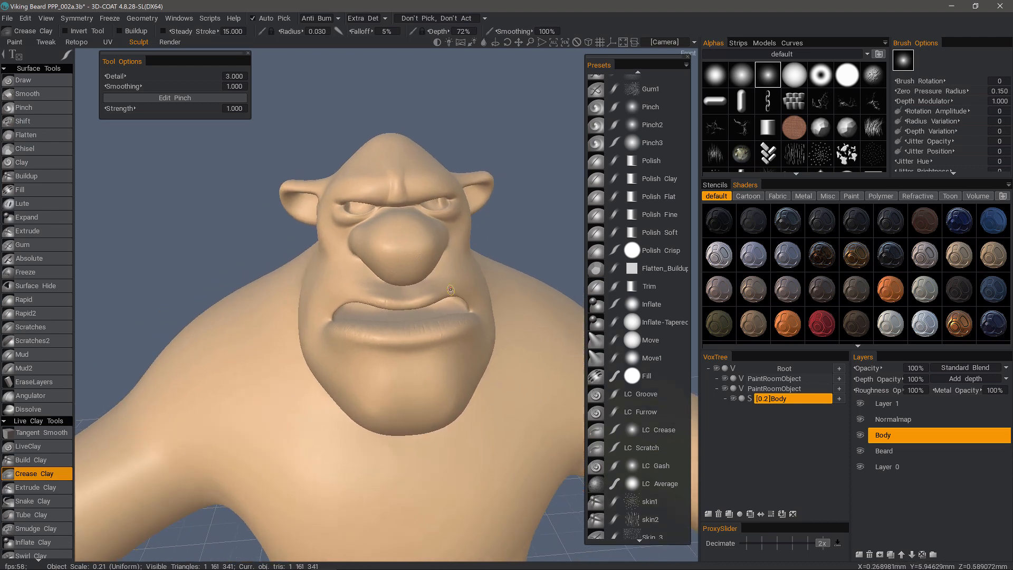
left_click_drag(450, 290, 433, 275, "alt")
left_click(14, 42)
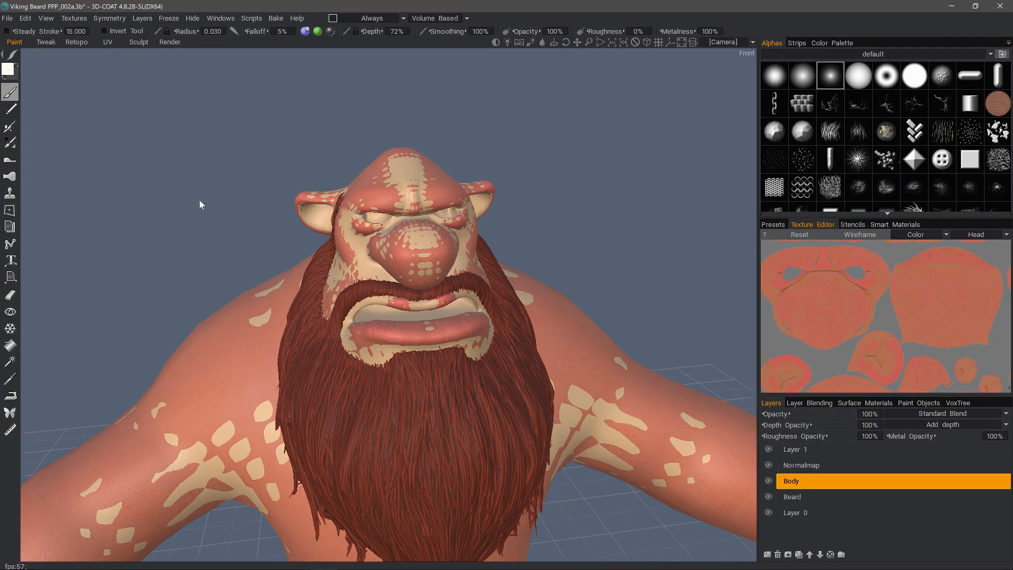
scroll(559, 280, "down", 2)
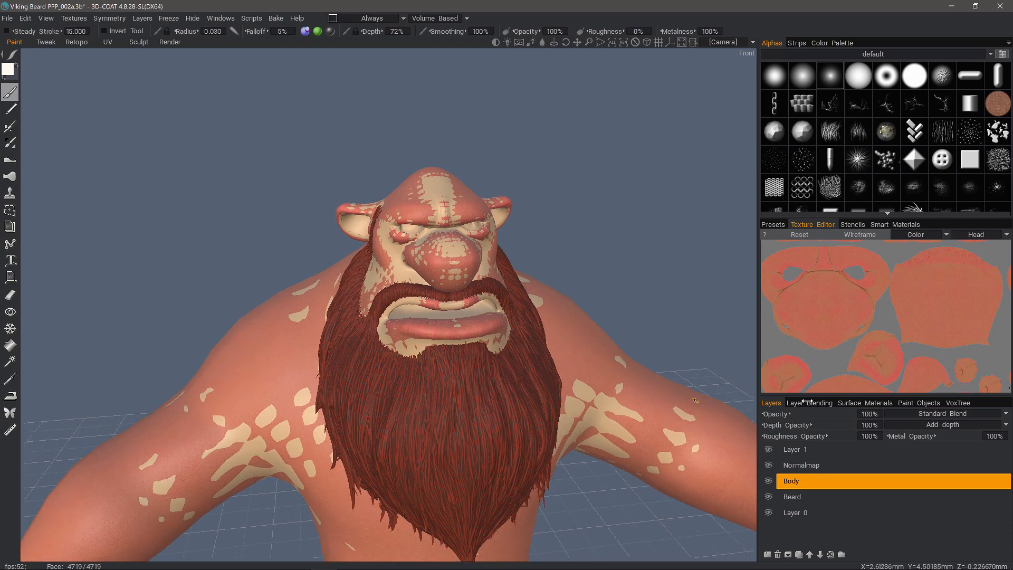
left_click(910, 403)
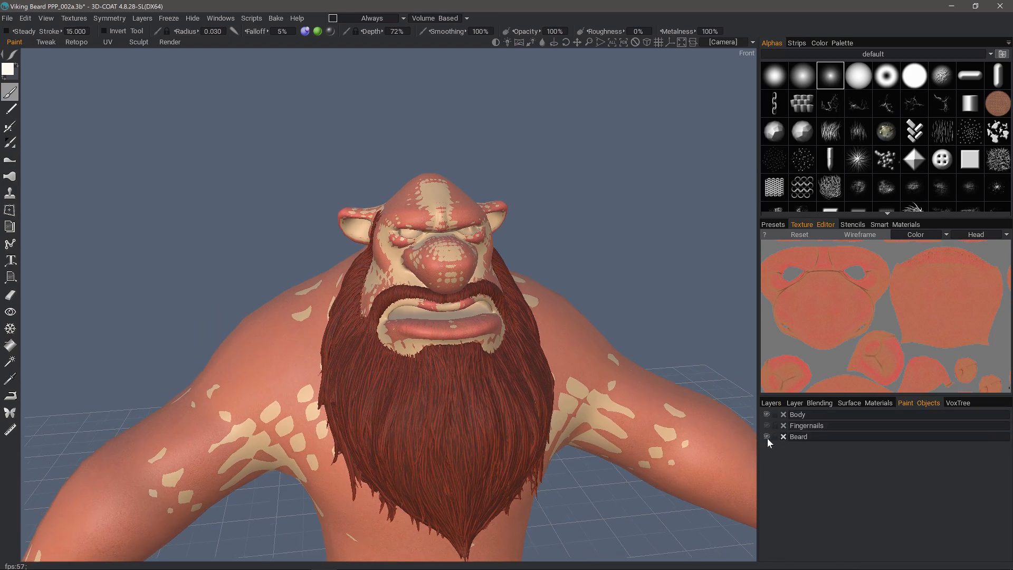
left_click(783, 436)
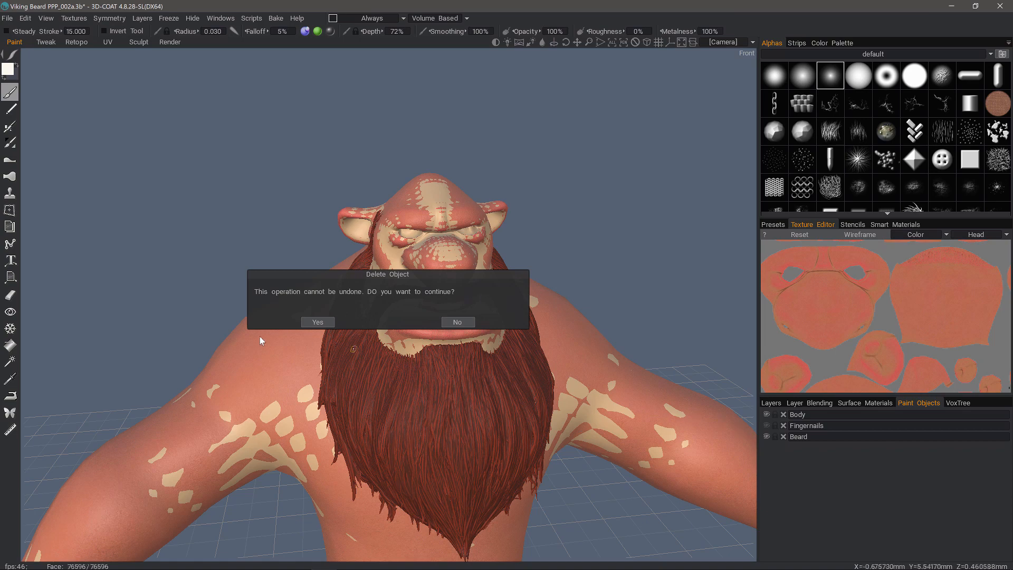
left_click(307, 322)
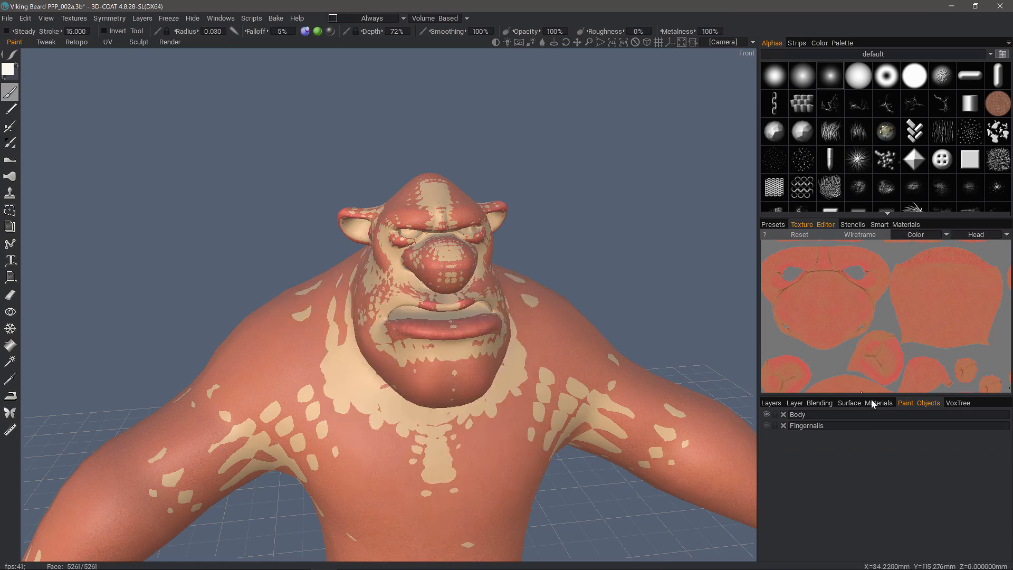
Step: Rename the Body paint layer as Skin
left_click(772, 403)
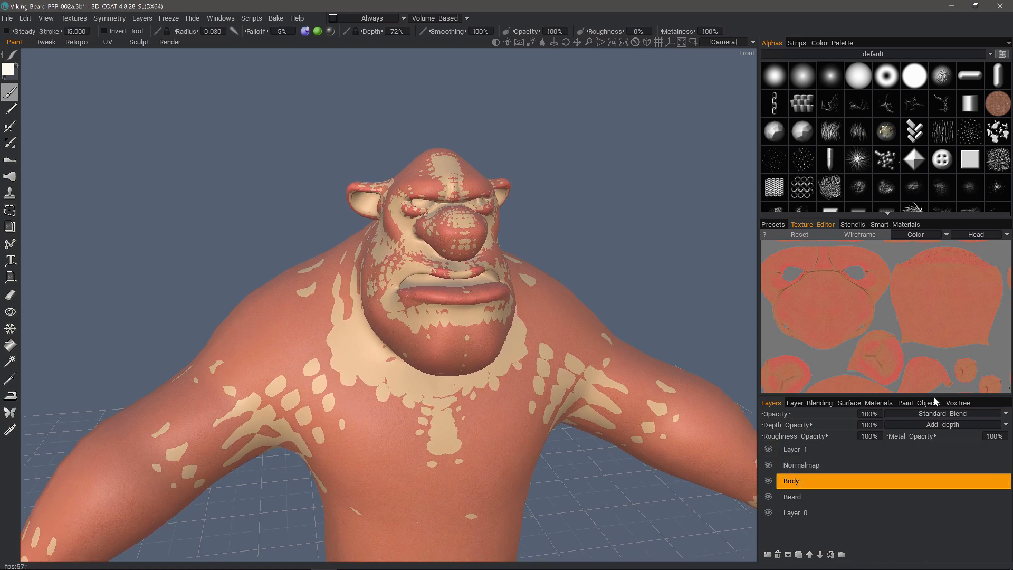
left_click(956, 403)
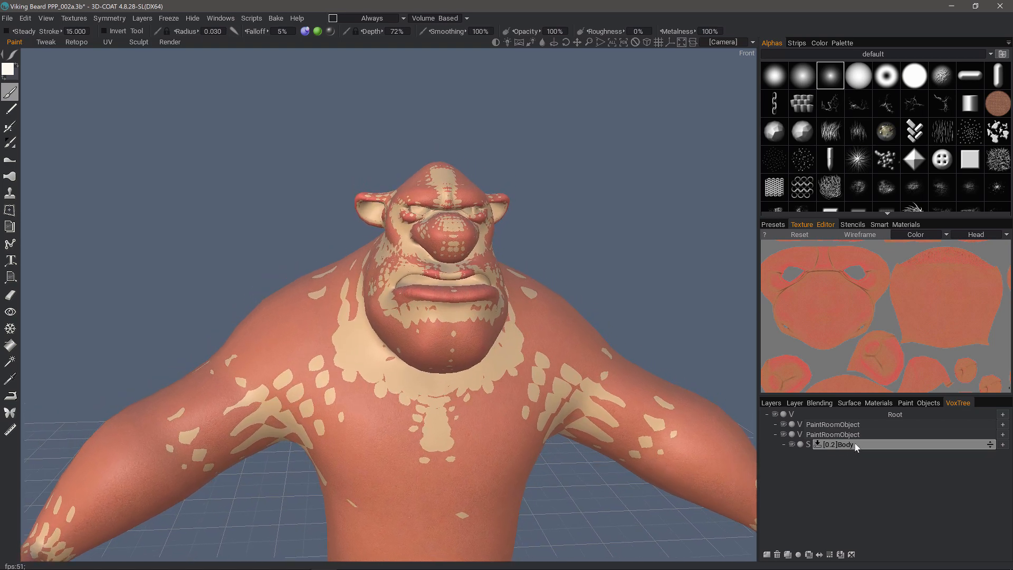
left_click(771, 403)
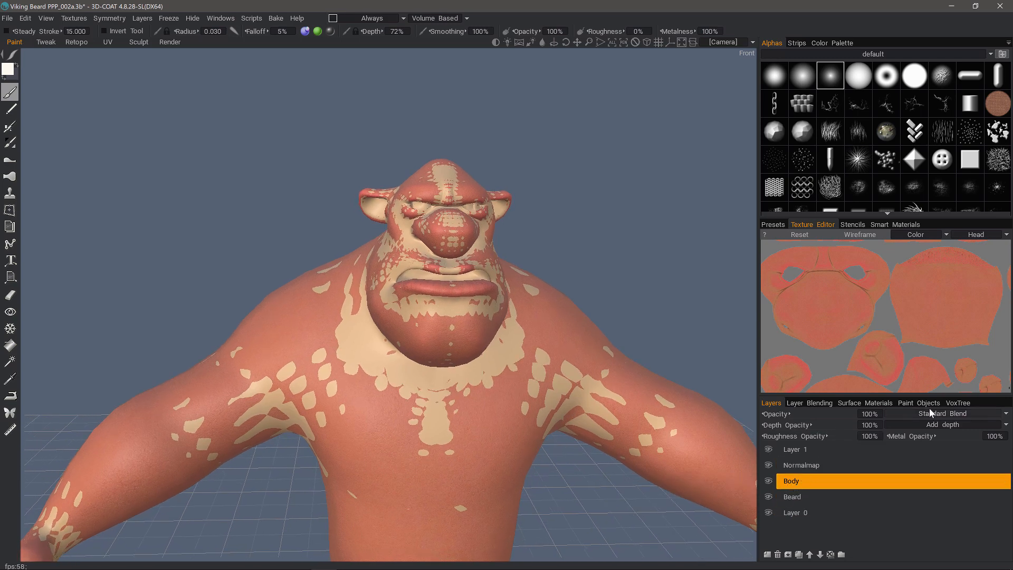
left_click(955, 403)
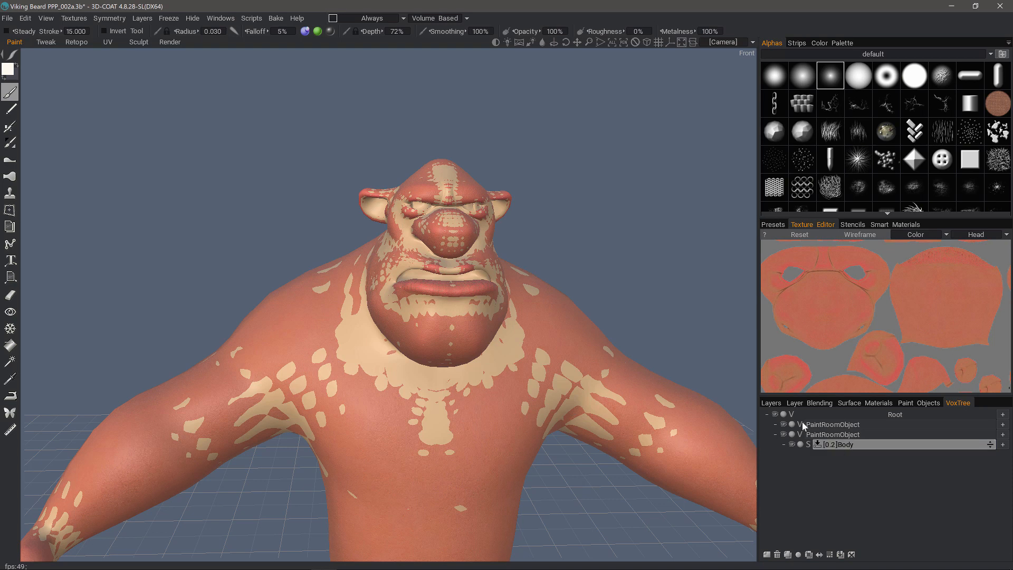
left_click(771, 403)
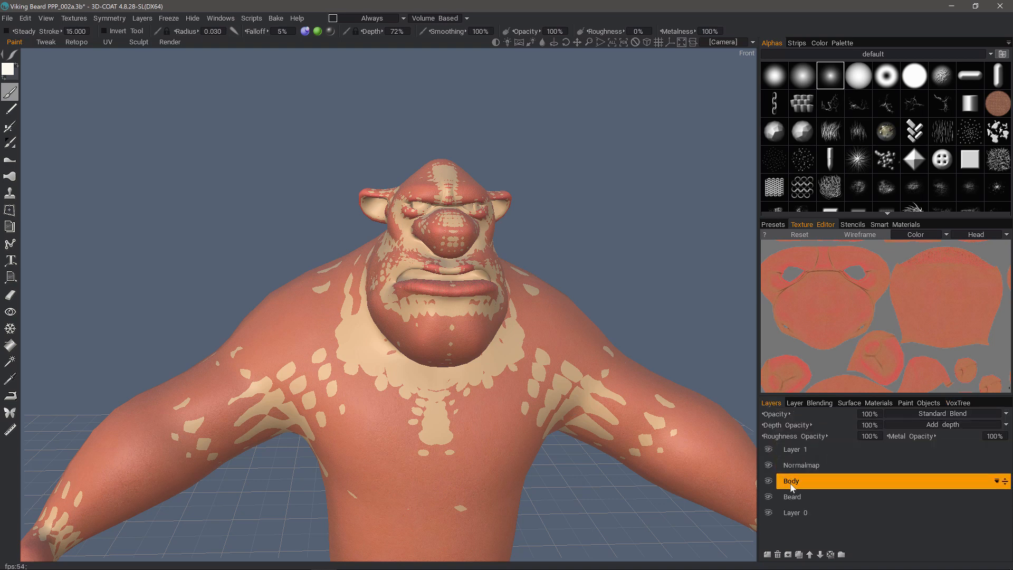
double_click(799, 483)
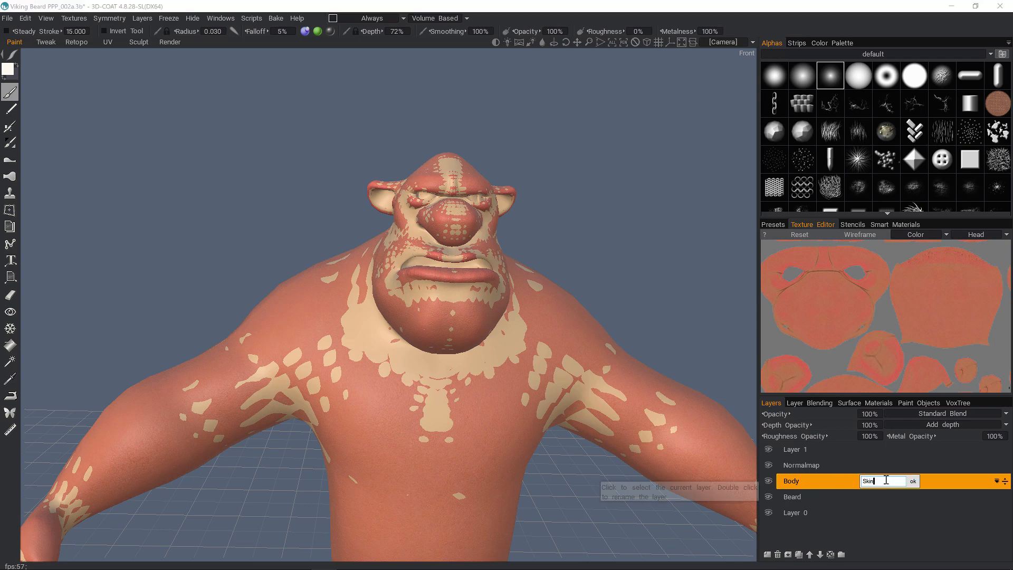
key("Return")
Step: Set the Normalmap layer's blending to Standard Blend and hide that layer
left_click(805, 465)
left_click_drag(417, 207, 430, 239, "alt")
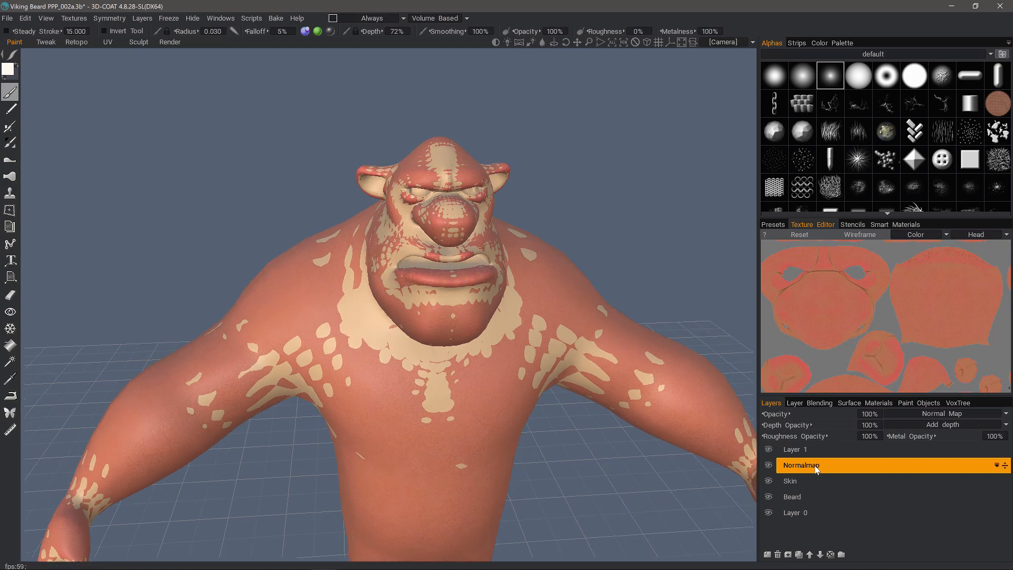
left_click(933, 413)
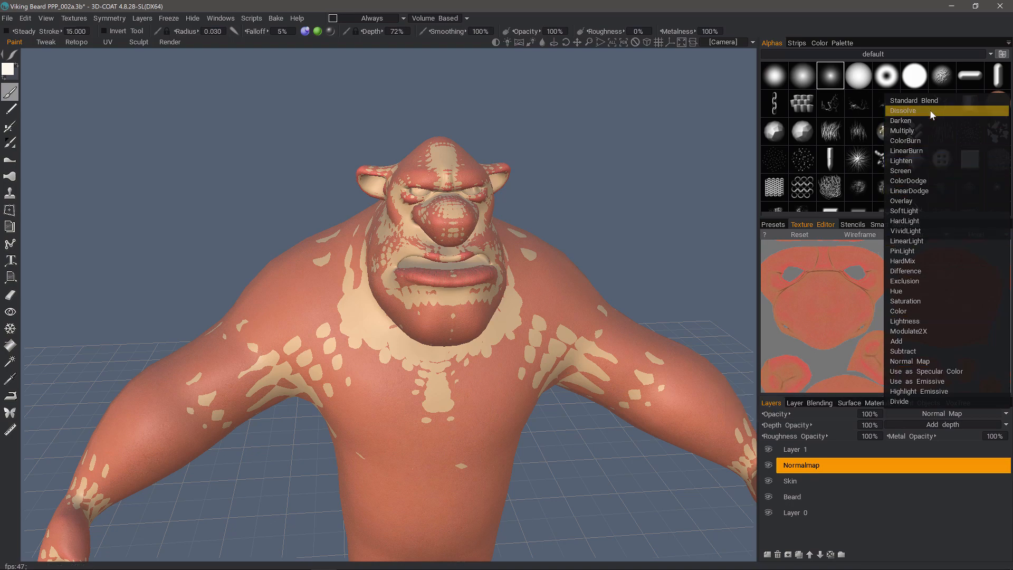
left_click(799, 468)
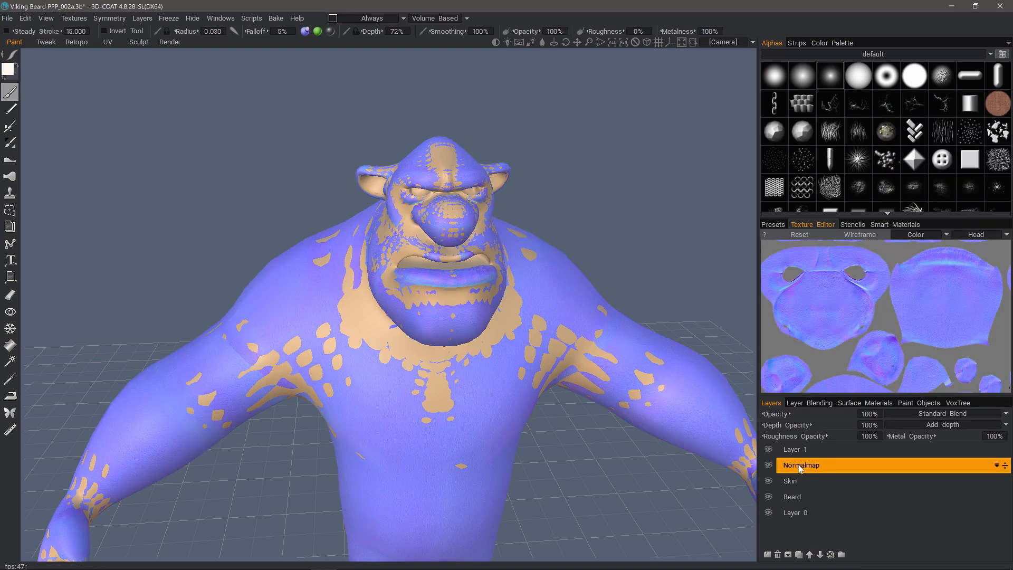
left_click(769, 466)
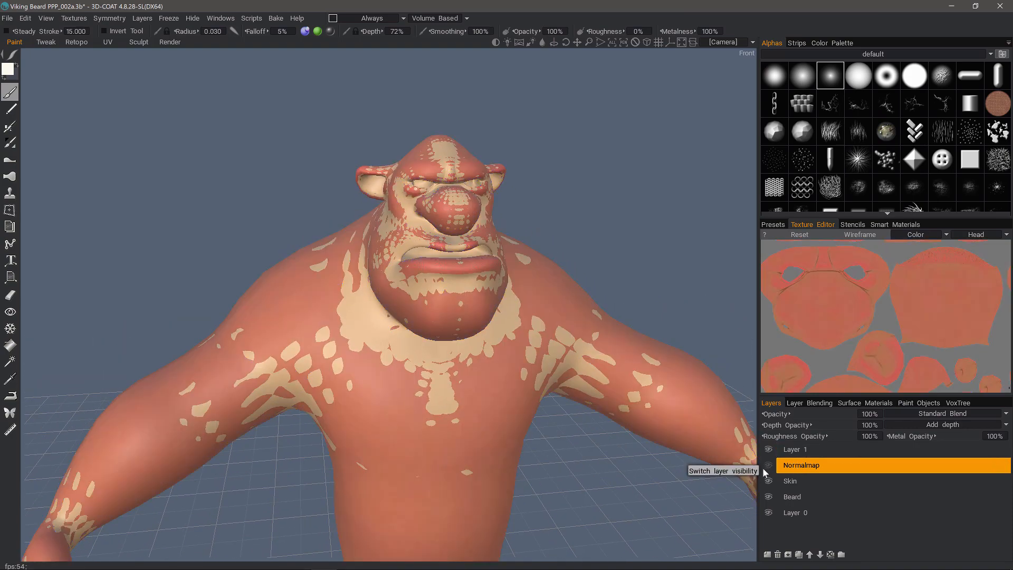
right_click_drag(680, 483, 730, 435)
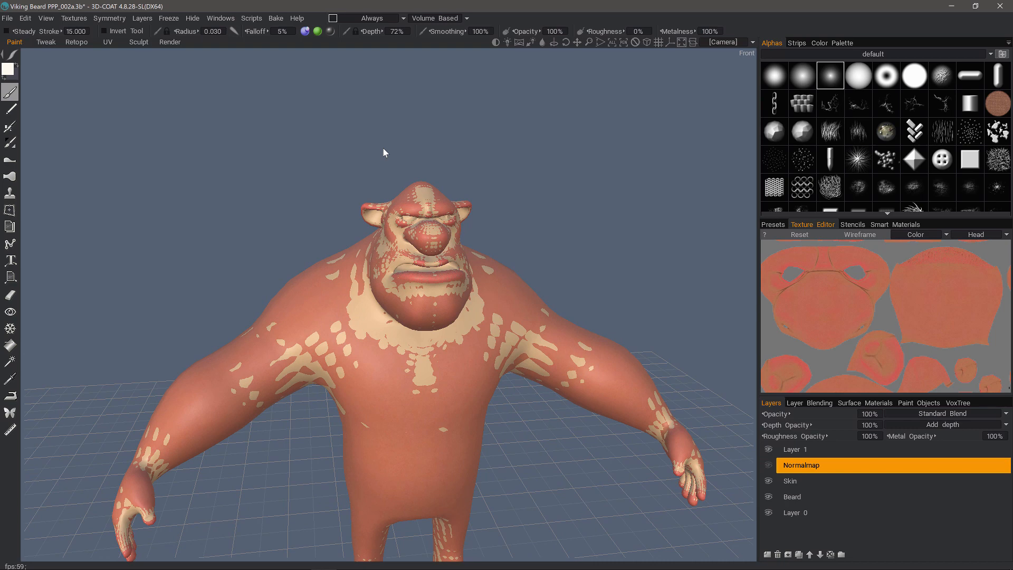
Step: Start baking the sculpt mesh onto the paint room mesh and set the scan depth outside the object to 0.826
left_click(276, 18)
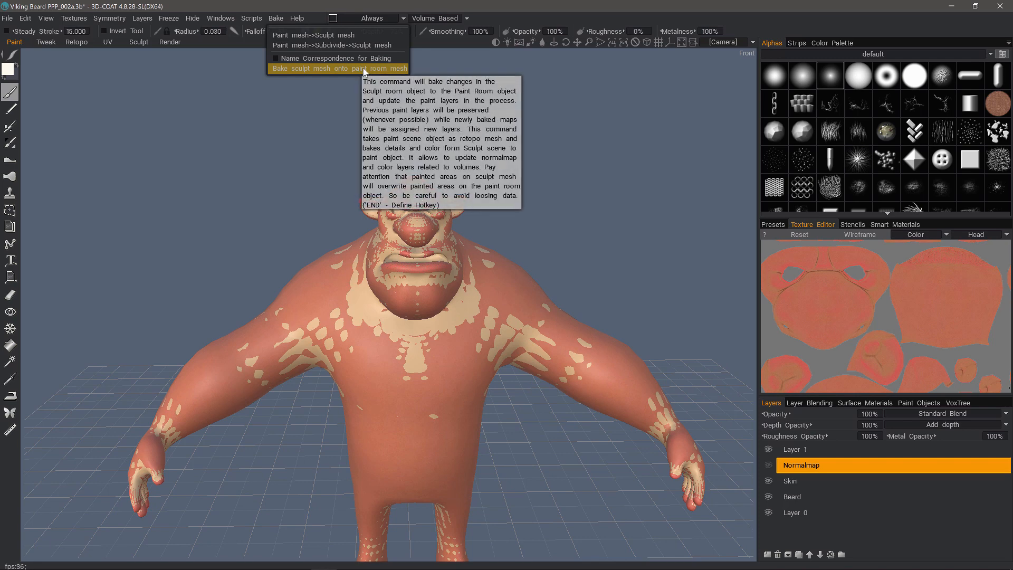
left_click_drag(430, 332, 415, 232, "alt")
left_click(276, 19)
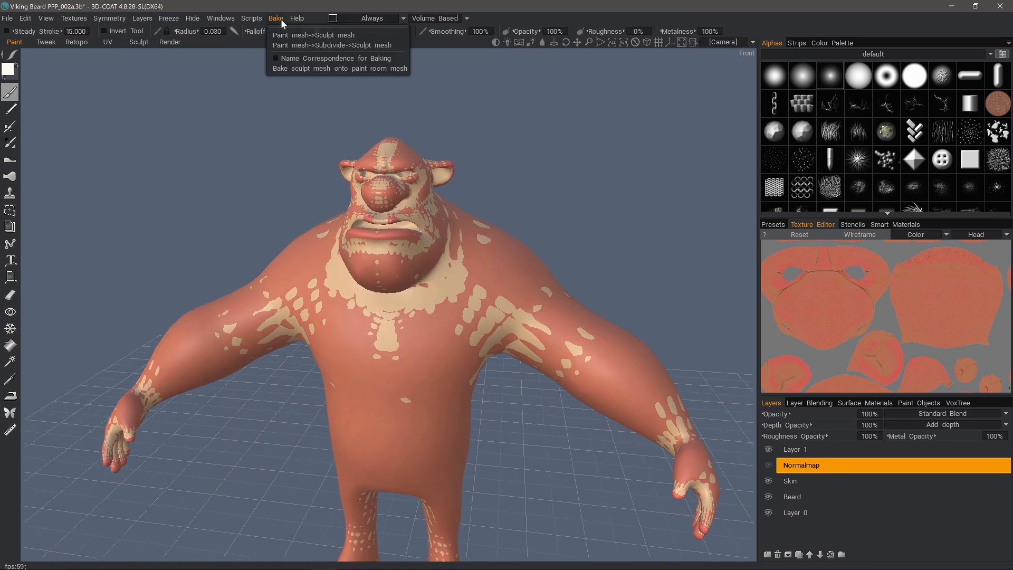
left_click(319, 68)
left_click_drag(603, 239, 676, 69, "alt")
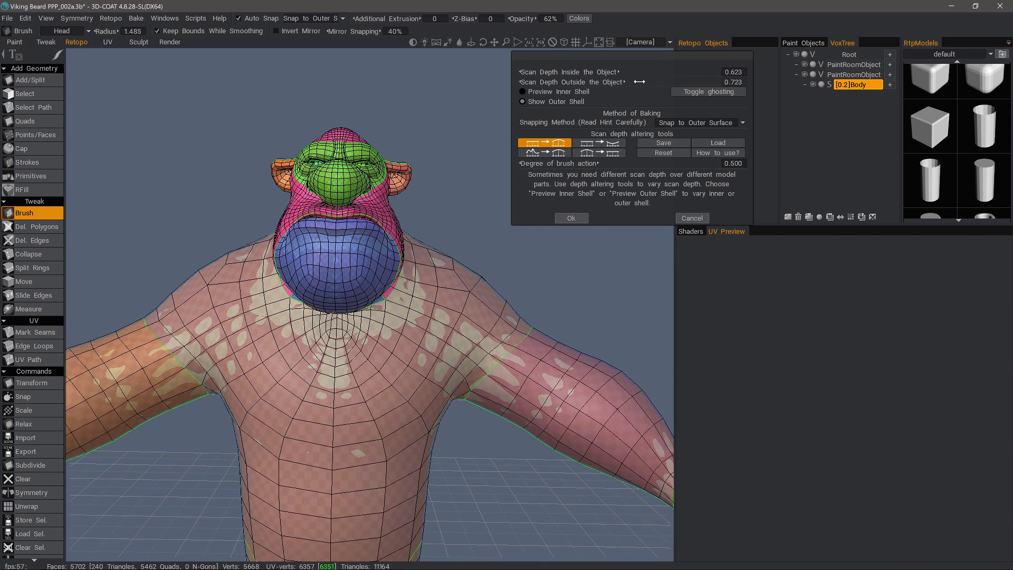
left_click_drag(692, 83, 654, 85)
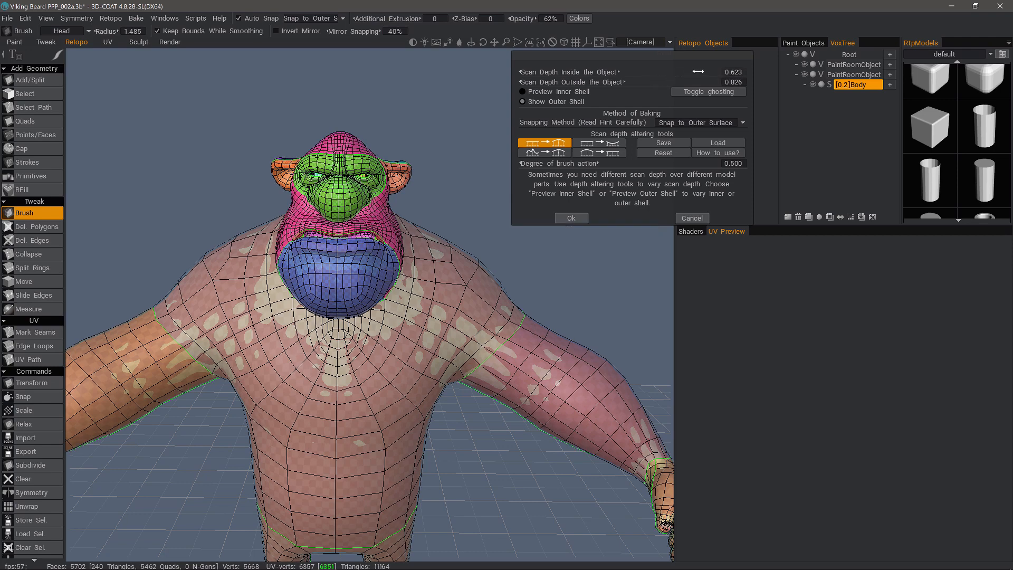
Step: Preview the inner baking shell and set the scan depth inside the object to 1.195
left_click(553, 90)
left_click_drag(356, 322, 333, 334, "alt")
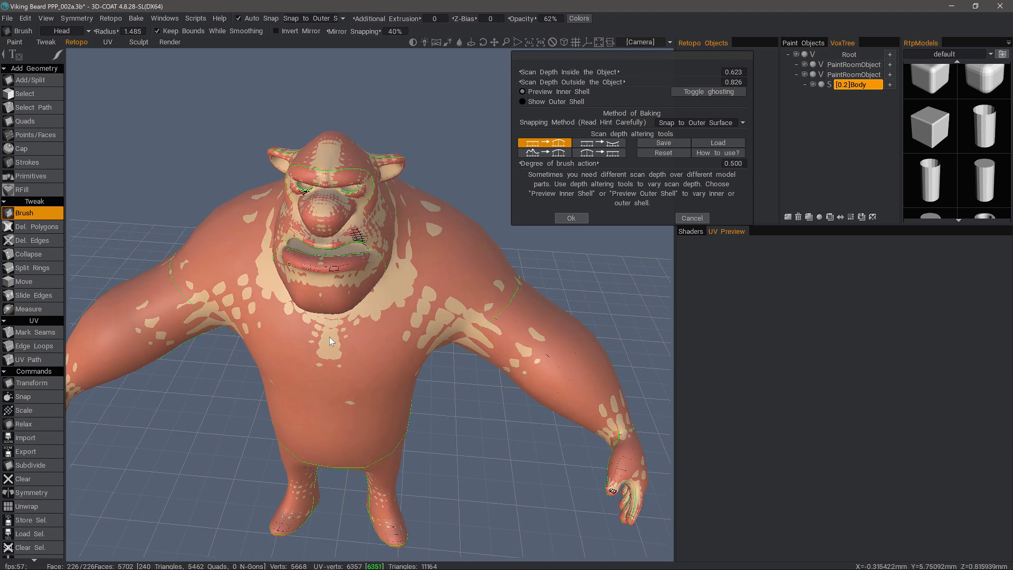
left_click_drag(286, 270, 444, 198, "alt")
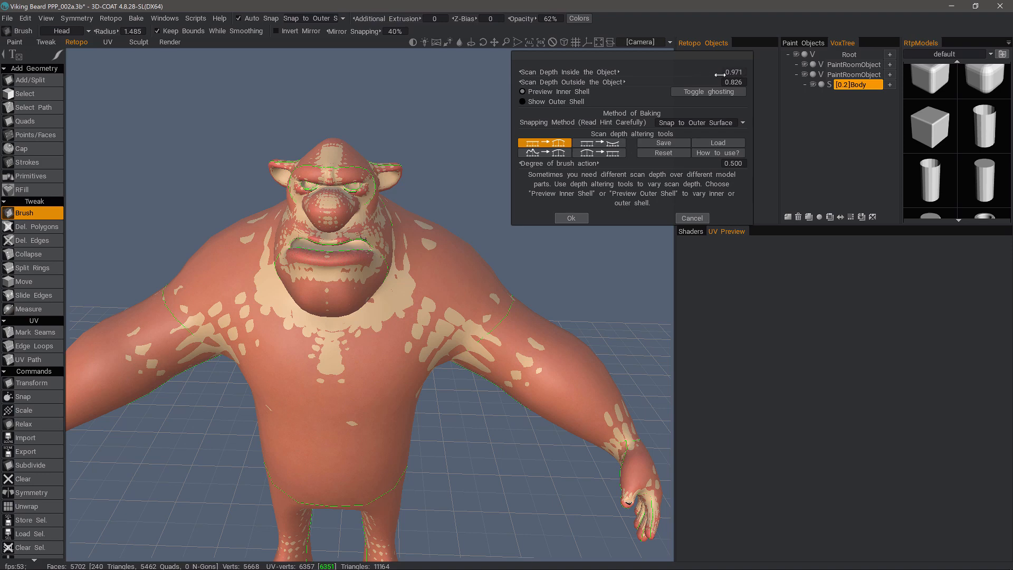
scroll(732, 76, "up", 3)
left_click_drag(350, 340, 383, 332, "alt")
scroll(430, 342, "down", 2)
left_click_drag(693, 89, 685, 95, "alt")
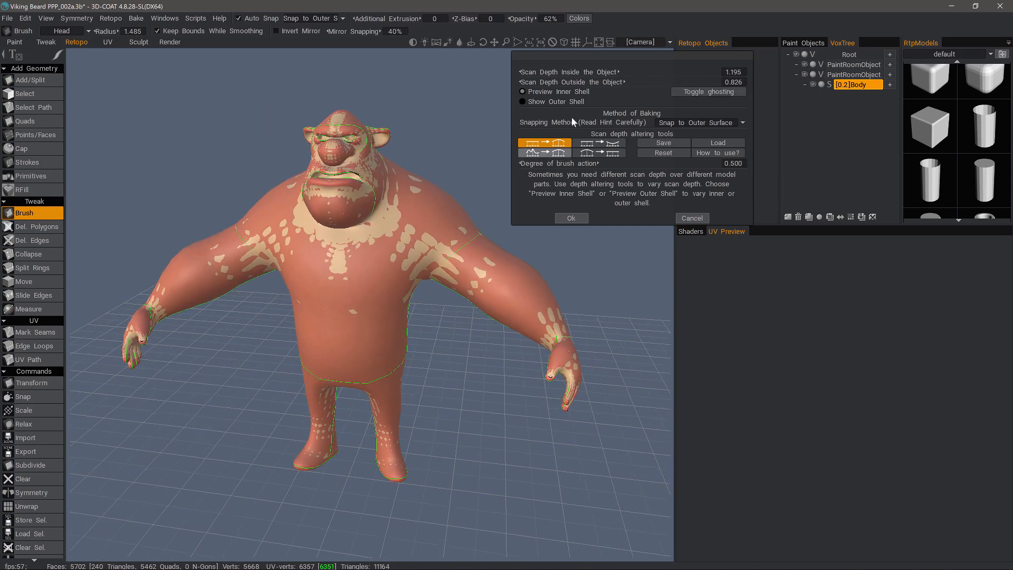
Step: Check the inner shell around the body and run the bake with snapping to the outer surface
left_click_drag(550, 148, 563, 94, "alt")
scroll(550, 157, "up", 2)
left_click(560, 143)
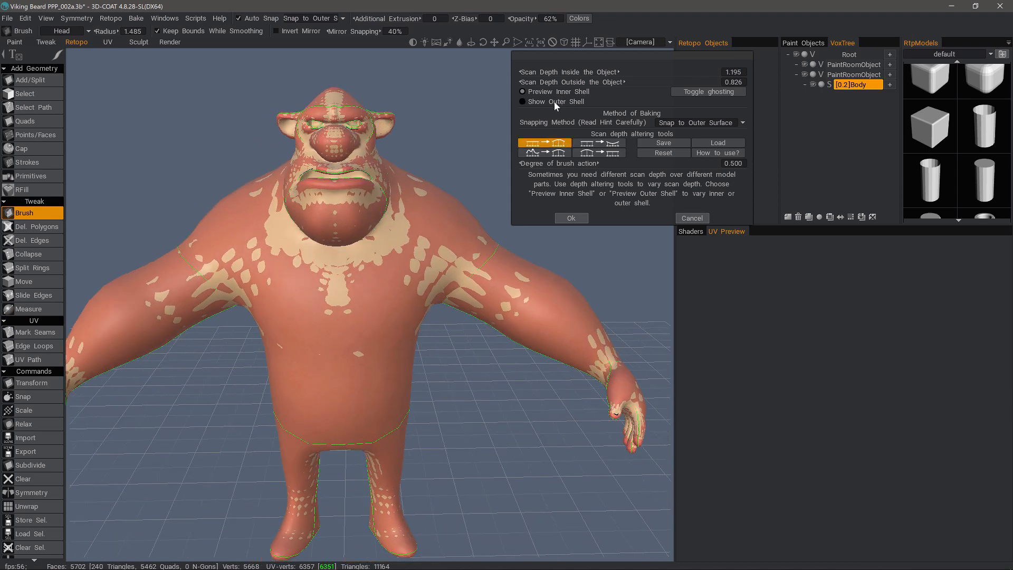
left_click_drag(525, 126, 582, 167, "alt")
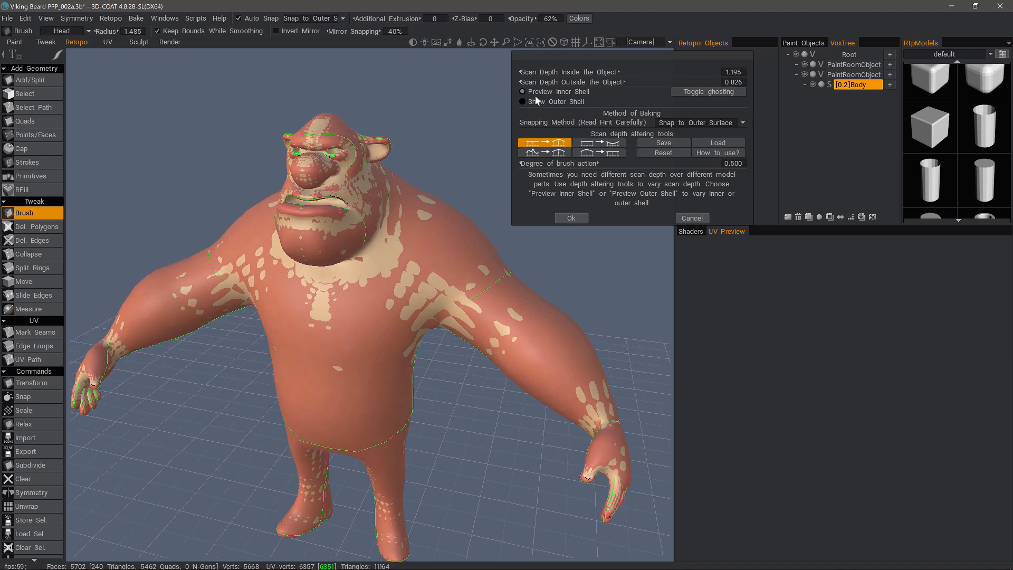
left_click(557, 144)
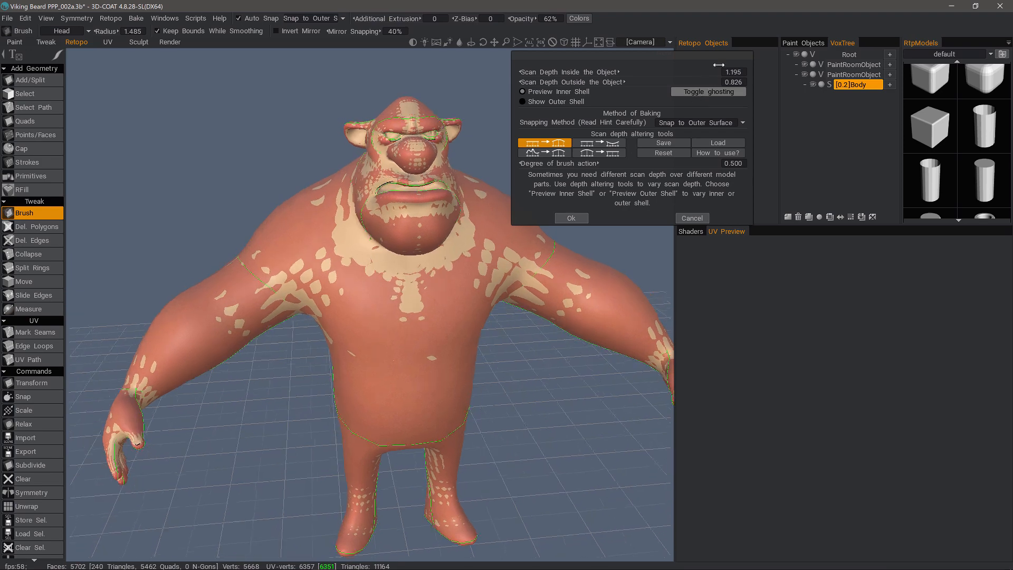
left_click(571, 218)
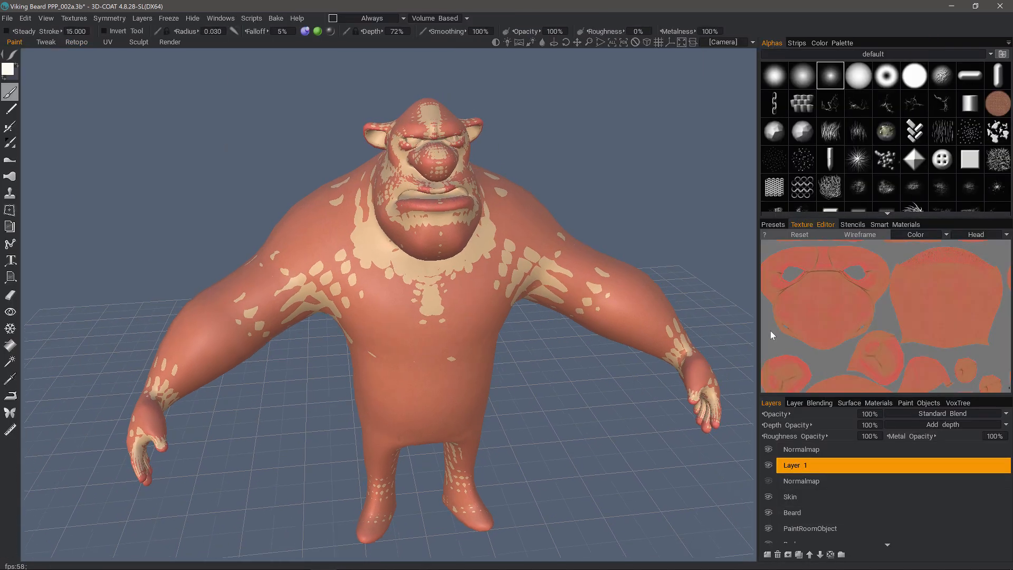
Step: Turn off the display of voxels in the Paint room and inspect the baked detail on the lips
left_click(47, 18)
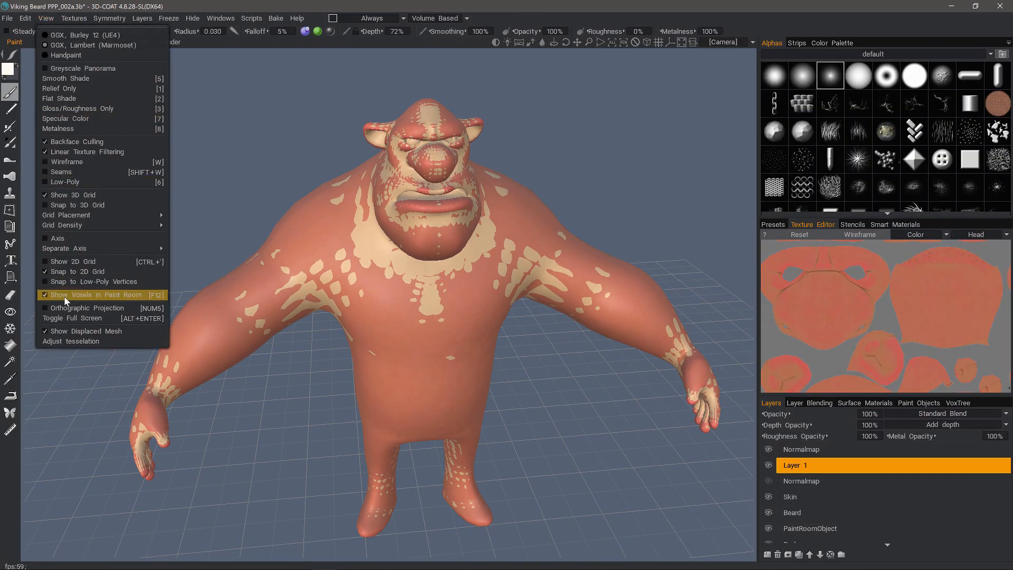
left_click(68, 297)
left_click_drag(246, 206, 342, 150)
middle_click_drag(316, 201, 327, 285, "alt")
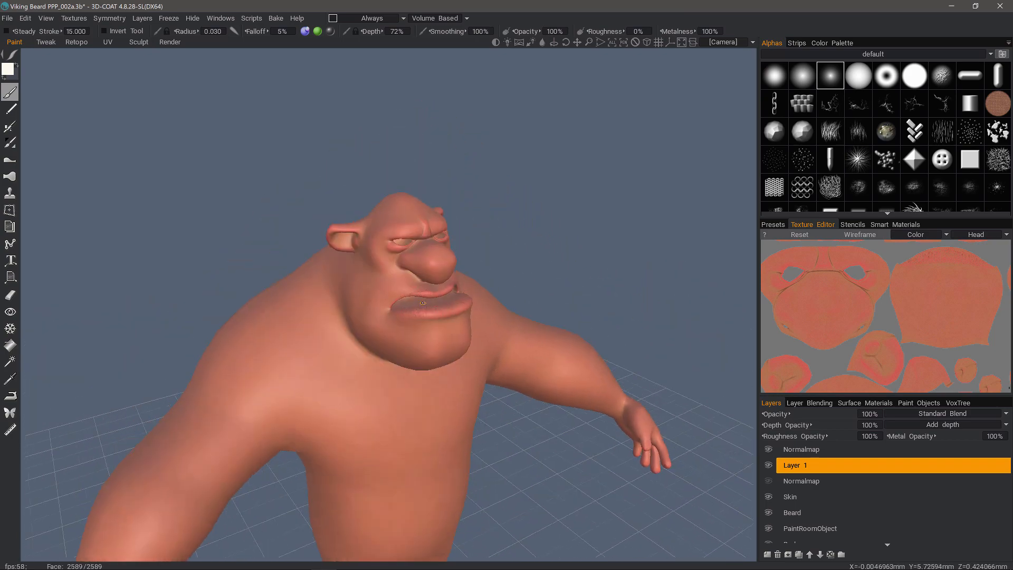
left_click_drag(327, 285, 282, 287, "alt")
right_click_drag(283, 288, 375, 348, "alt")
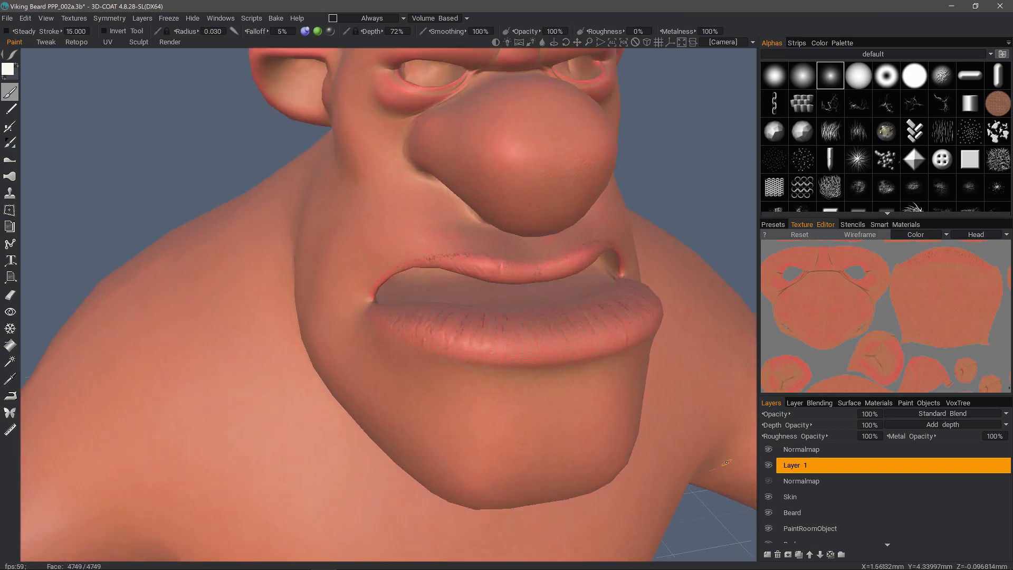
Step: Select the newly baked Normalmap layer at the top of the layer stack and hide the Skin layer
right_click_drag(792, 501, 820, 461, "alt")
left_click(798, 450)
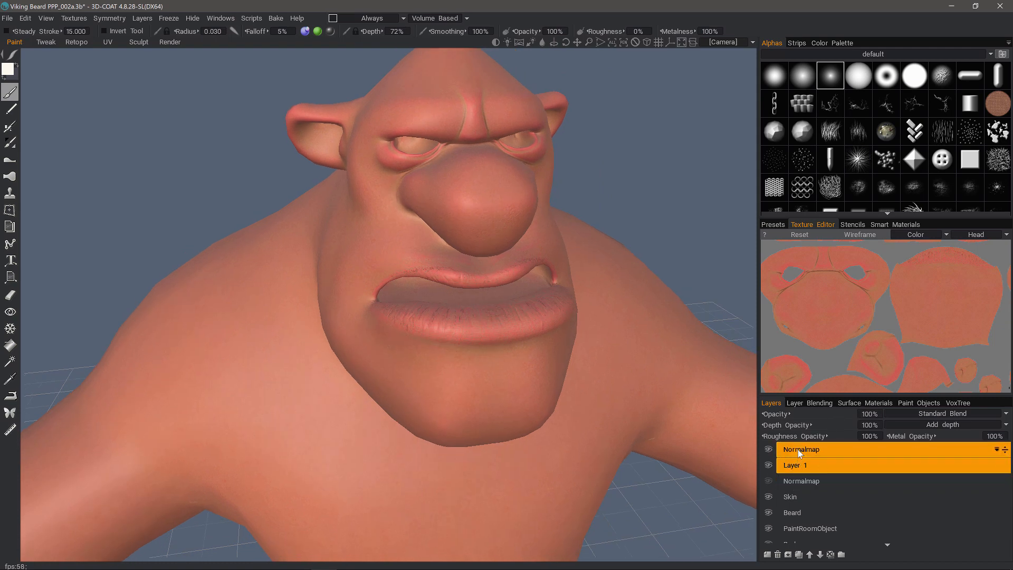
left_click(769, 496)
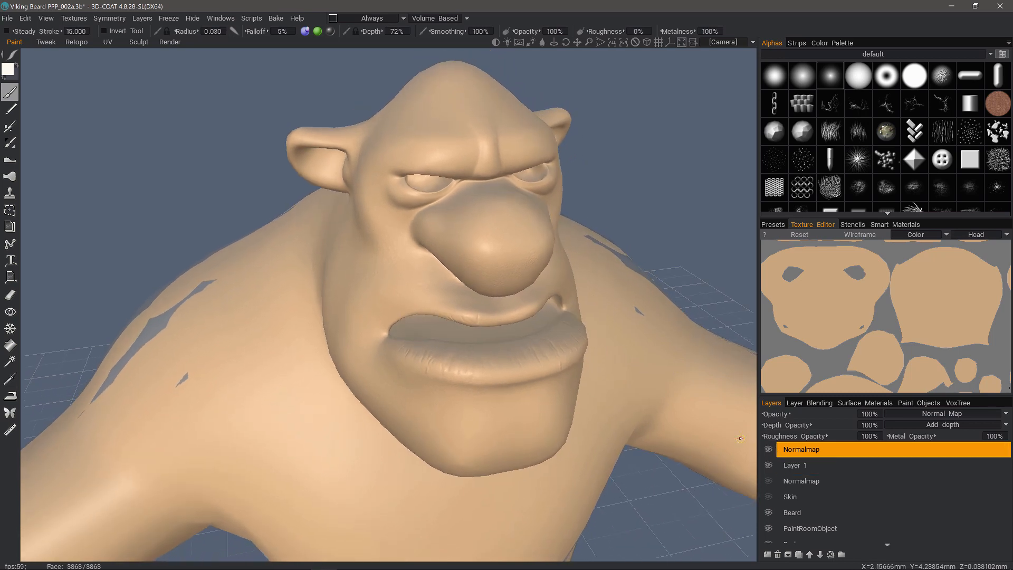
Step: Hide the top Normalmap layer, show the lower Normalmap layer above Skin and set its blending mode to Normal Map
left_click(770, 450)
left_click(770, 481)
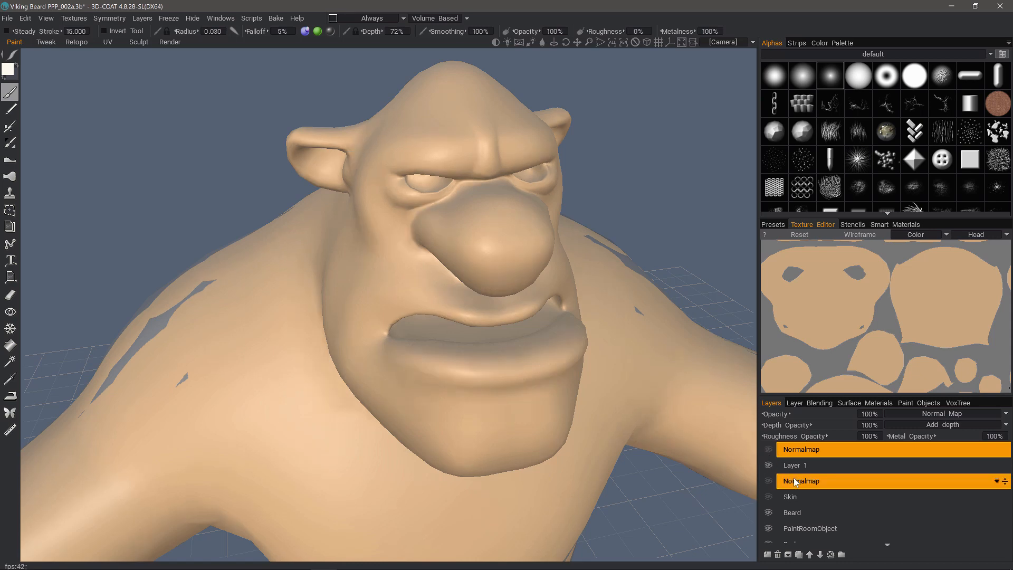
left_click(768, 481)
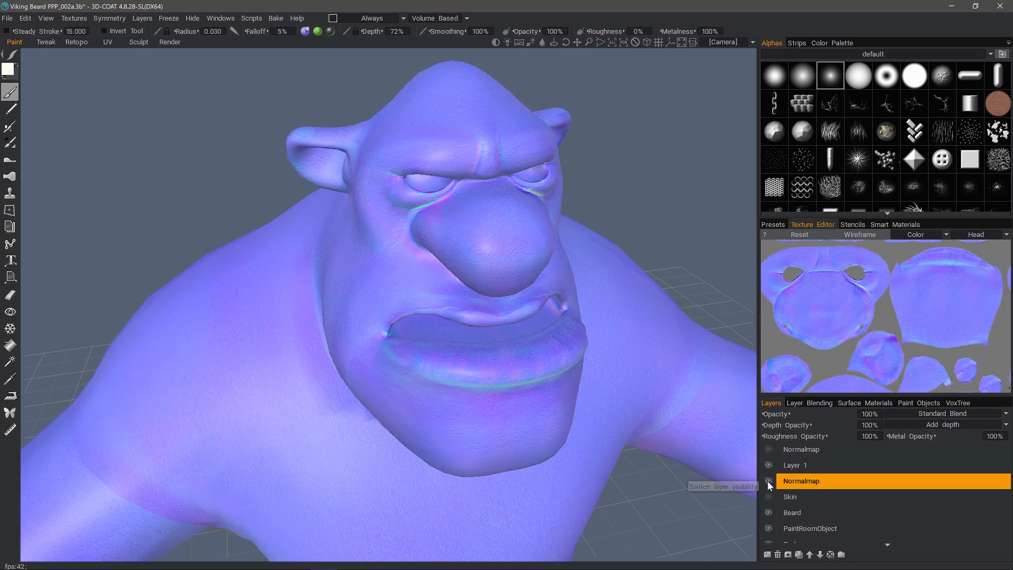
left_click(917, 416)
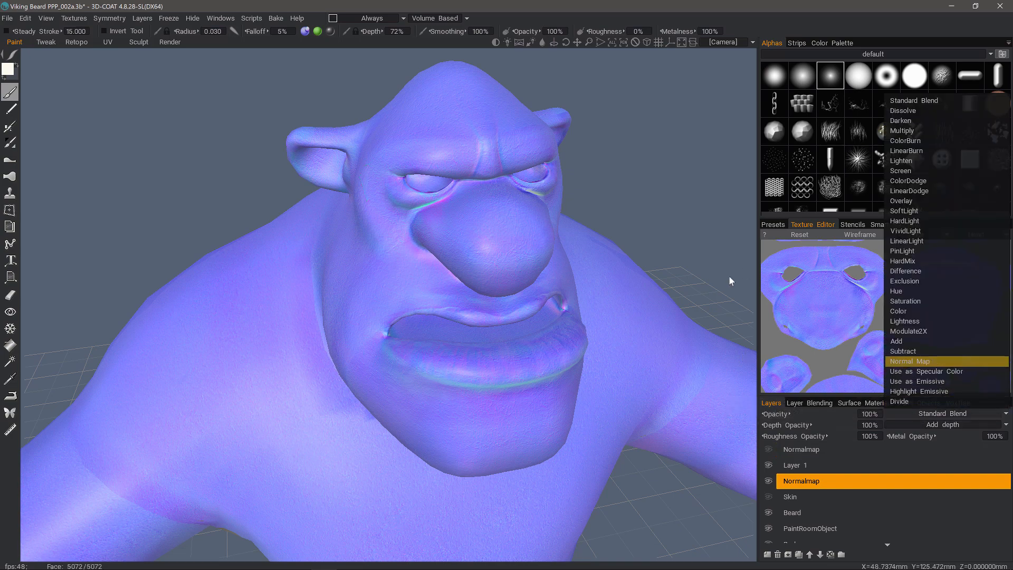
key("Return")
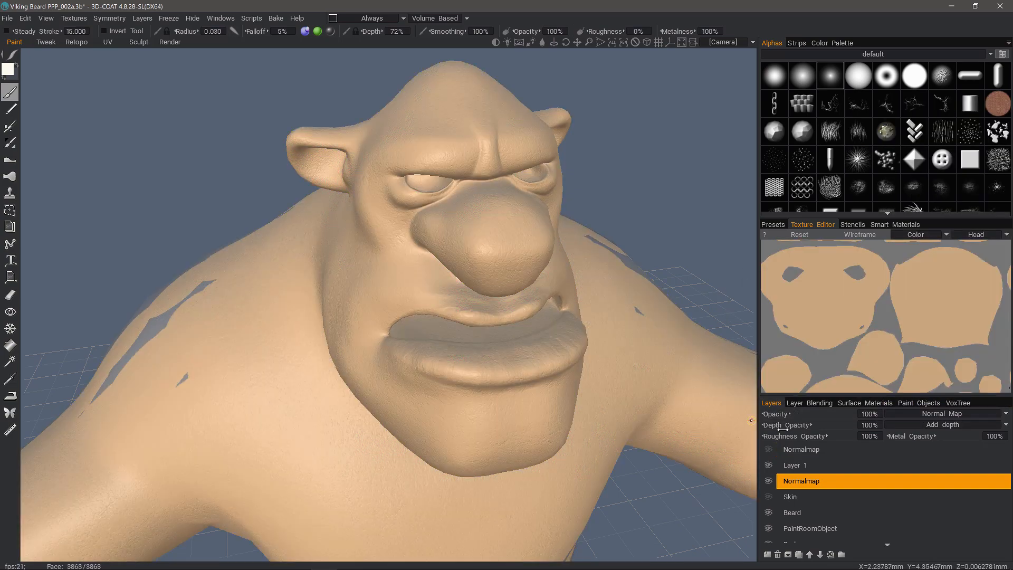
Step: Try a depth opacity of 50% on the lower Normalmap layer and check its effect on the face
left_click_drag(729, 289, 871, 427)
left_click(870, 425)
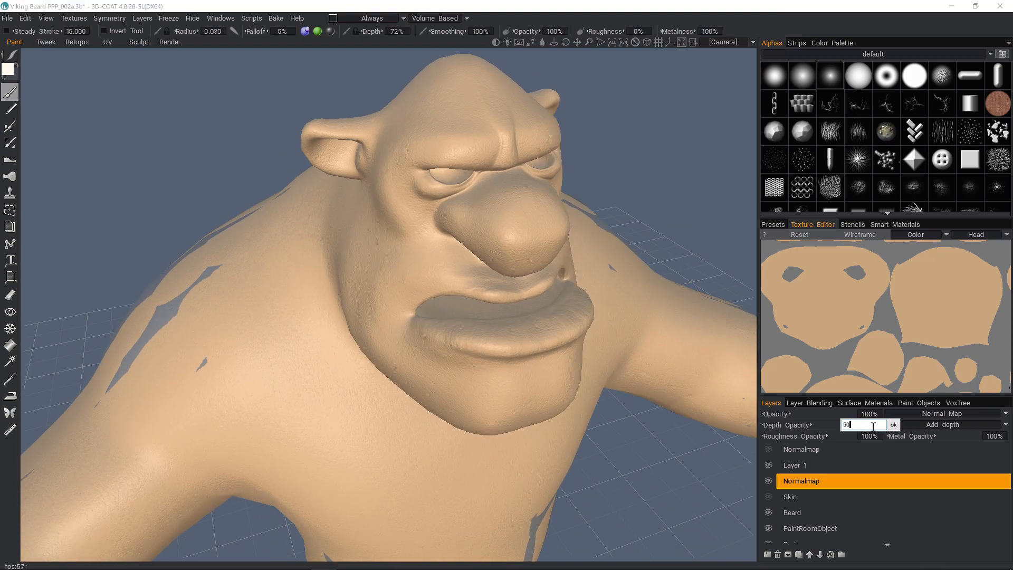
key("Return")
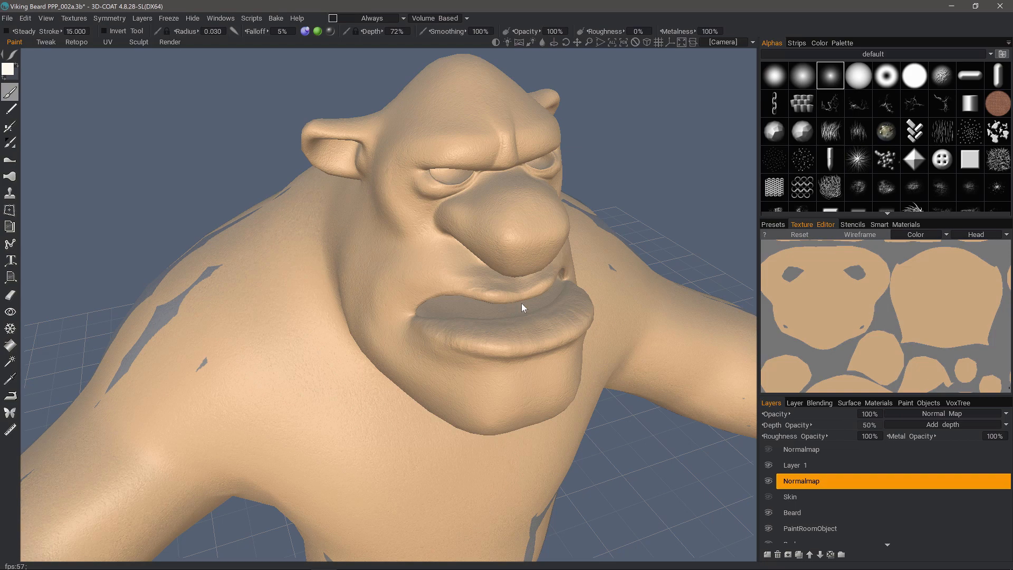
left_click_drag(747, 399, 740, 394)
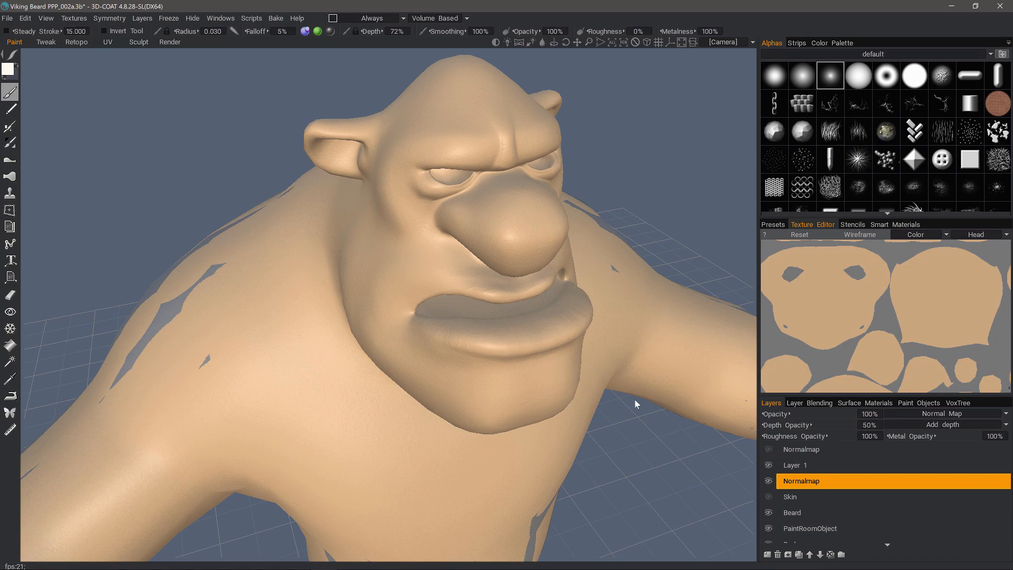
Step: Return the lower Normalmap layer's depth opacity to 100%, show the top Normalmap layer again and select it
left_click_drag(647, 420, 496, 351)
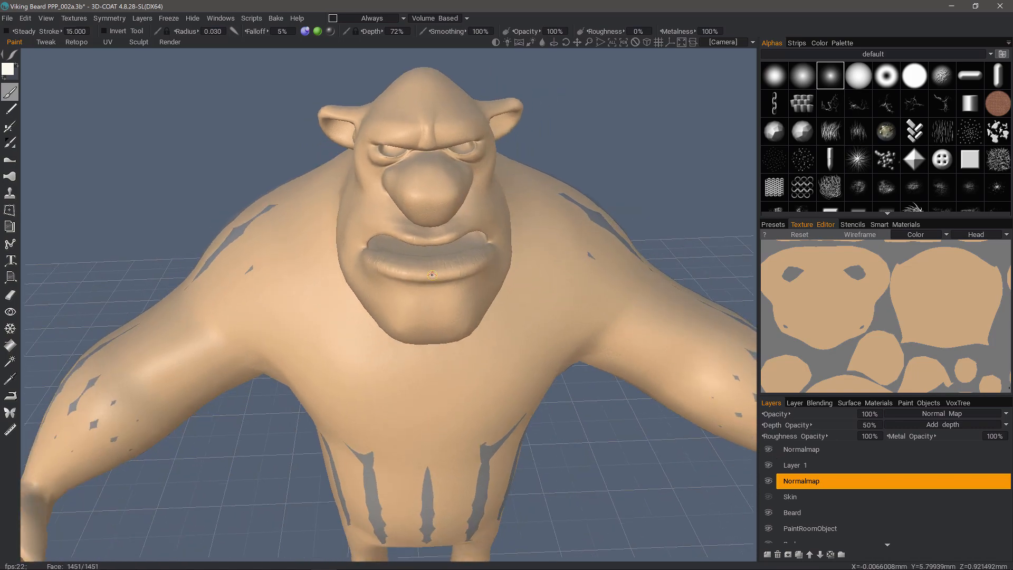
left_click_drag(431, 275, 831, 420, "alt")
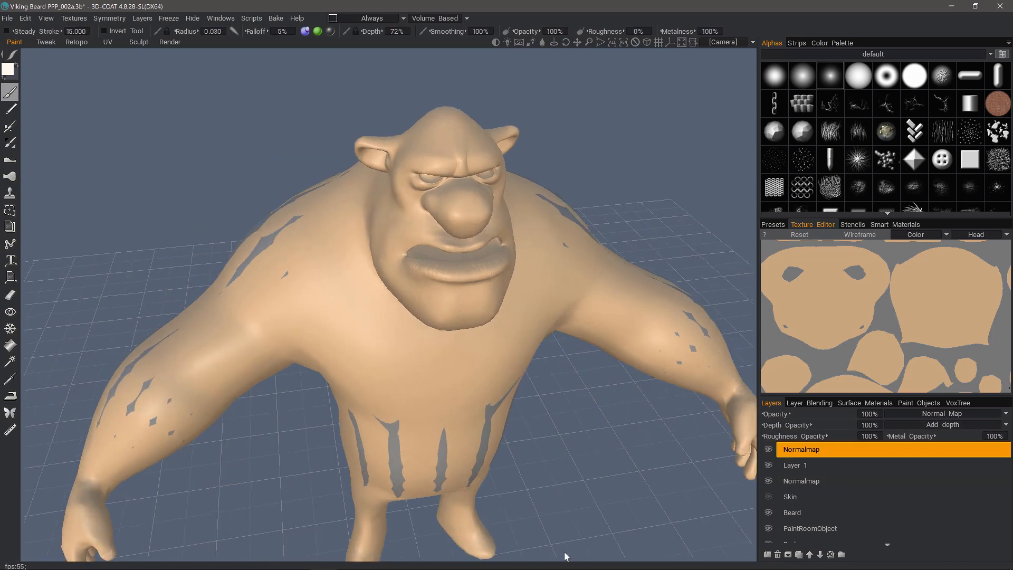
left_click_drag(565, 555, 450, 247)
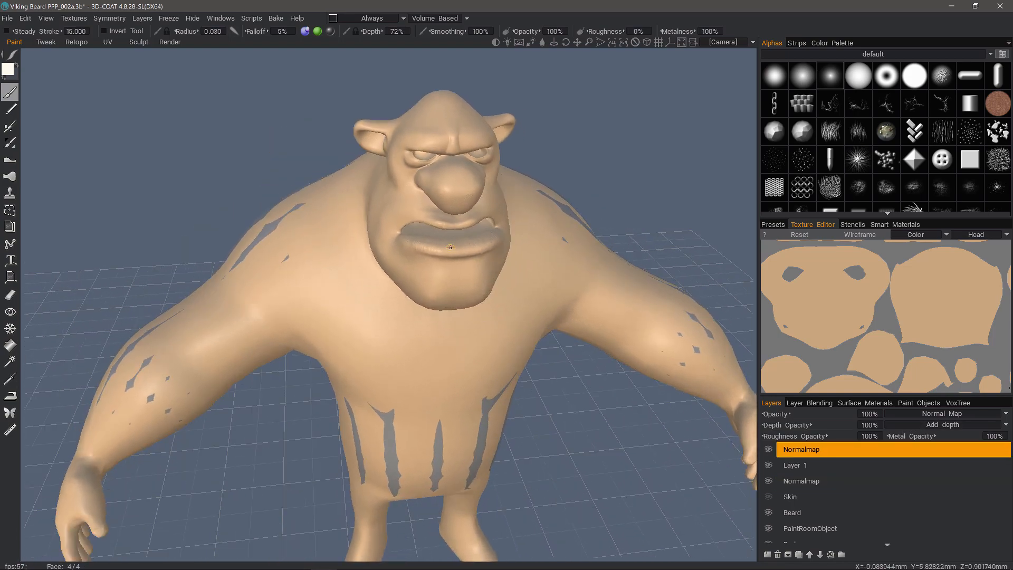
Step: Examine the combined normal map detail on the Viking's whole body from the front and both sides
right_click_drag(450, 247, 446, 295, "alt")
left_click_drag(446, 295, 442, 369, "alt")
middle_click_drag(442, 370, 430, 340, "alt")
left_click_drag(430, 340, 457, 303, "alt")
middle_click_drag(457, 303, 449, 364, "alt")
left_click_drag(449, 364, 456, 358, "alt")
right_click_drag(457, 358, 411, 295, "alt")
middle_click_drag(412, 296, 405, 253, "alt")
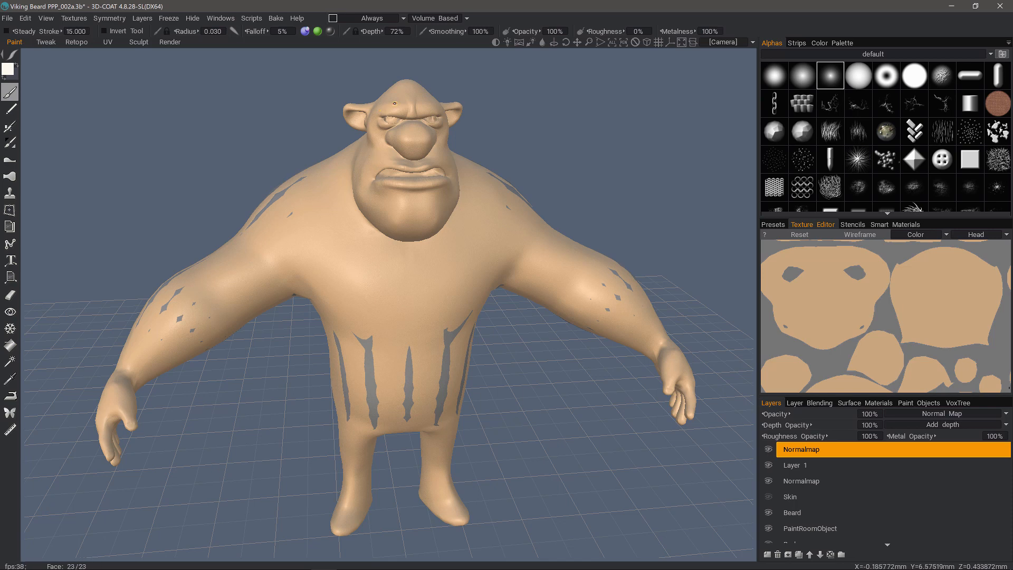
right_click_drag(389, 204, 394, 203)
mouse_move(338, 139)
left_mouse_down("alt")
mouse_move(376, 130)
mouse_move(373, 119)
left_mouse_up("alt")
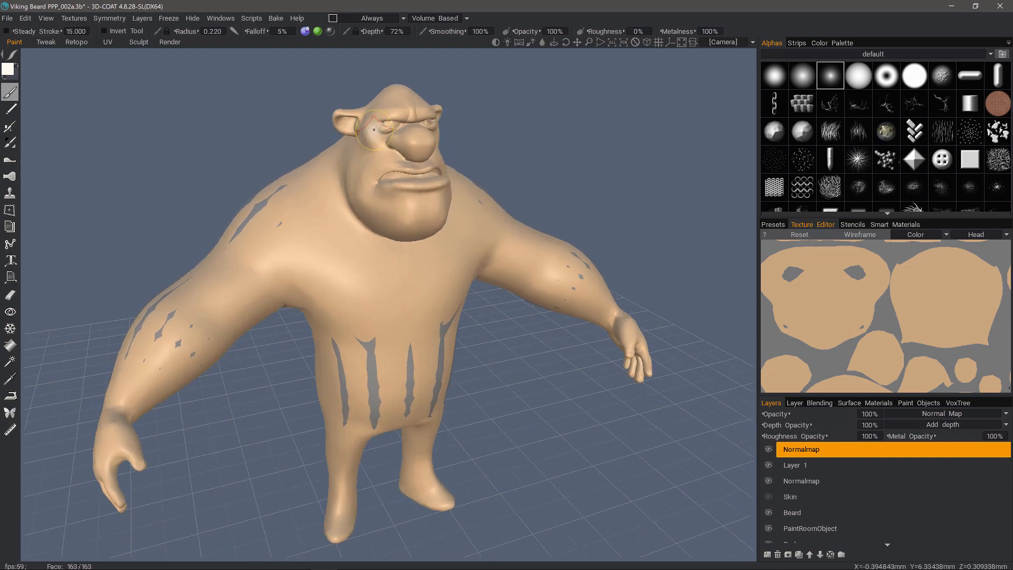
mouse_move(359, 163)
left_mouse_down("alt")
mouse_move(341, 168)
mouse_move(372, 198)
mouse_move(463, 175)
left_mouse_up("alt")
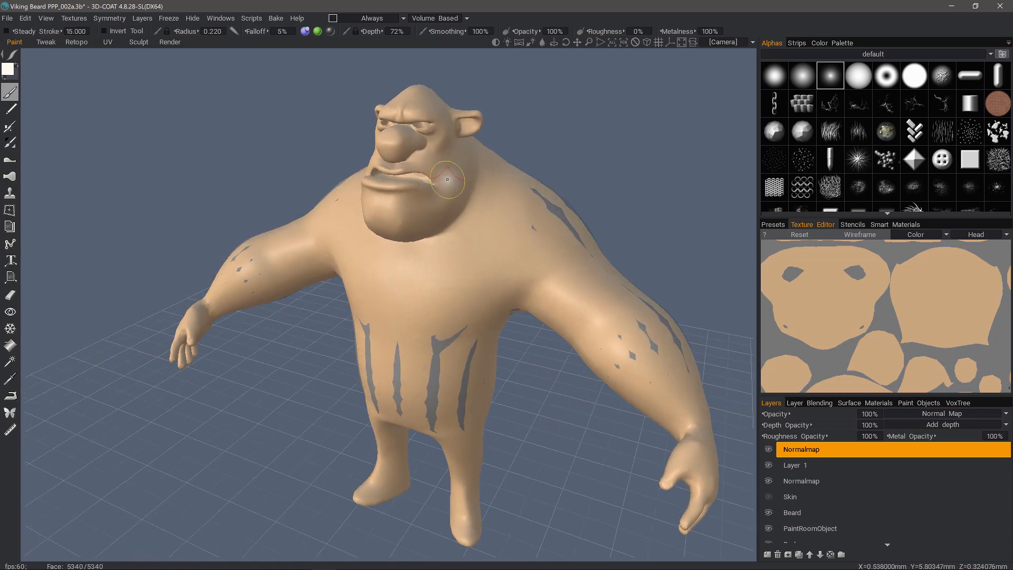
left_click_drag(435, 208, 458, 181, "alt")
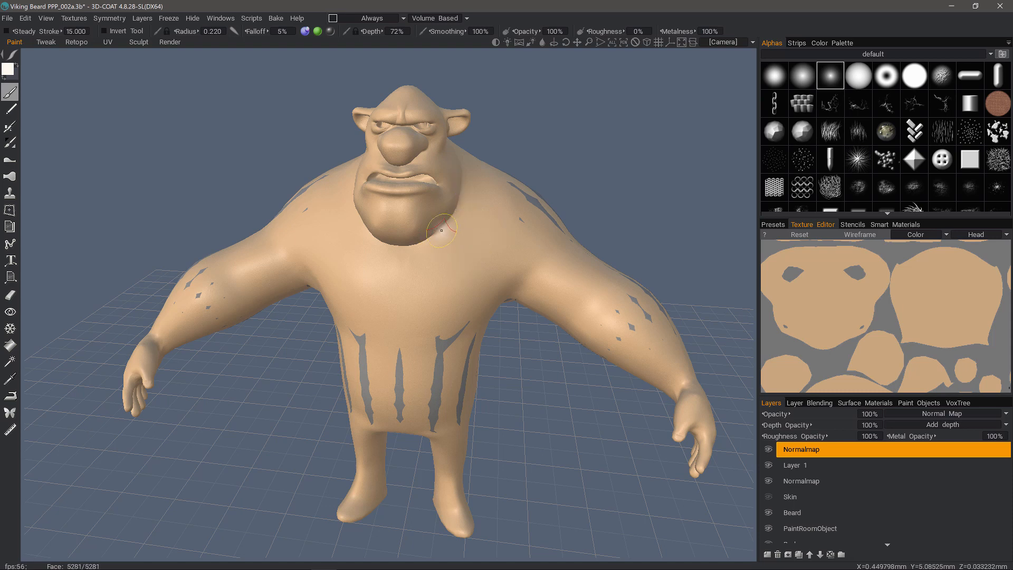
left_click_drag(438, 227, 417, 167, "alt")
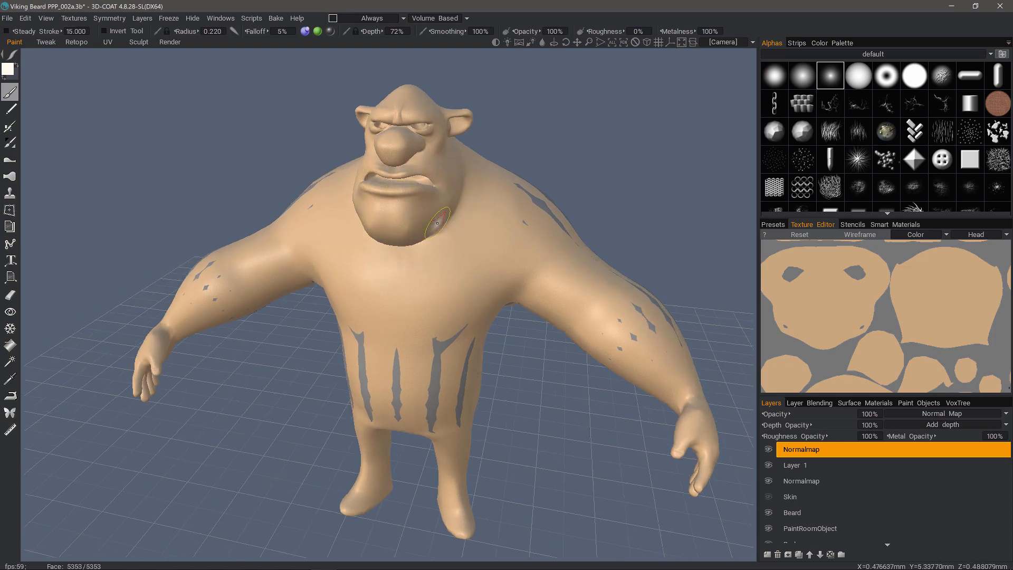
left_click_drag(437, 223, 430, 172, "alt")
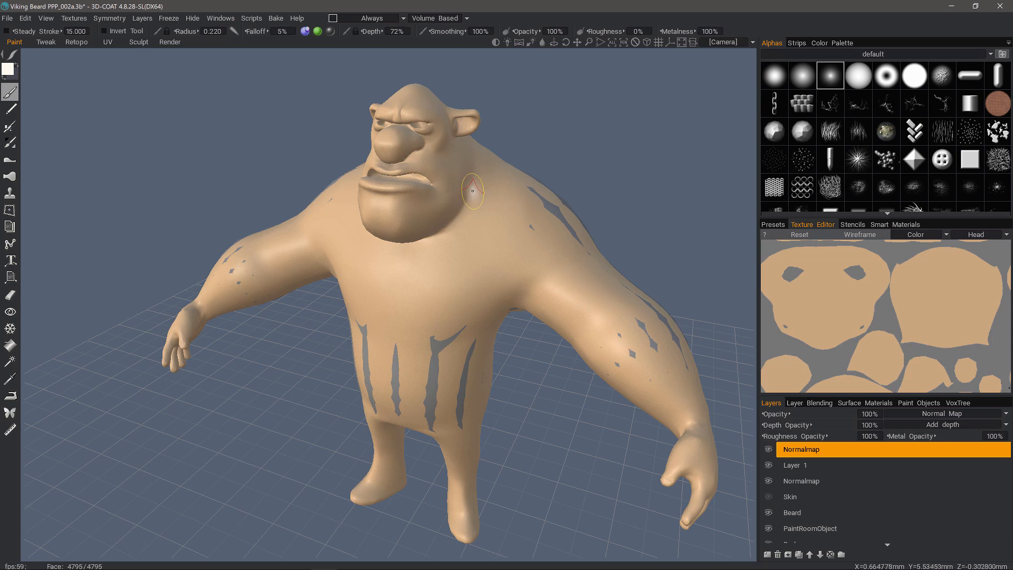